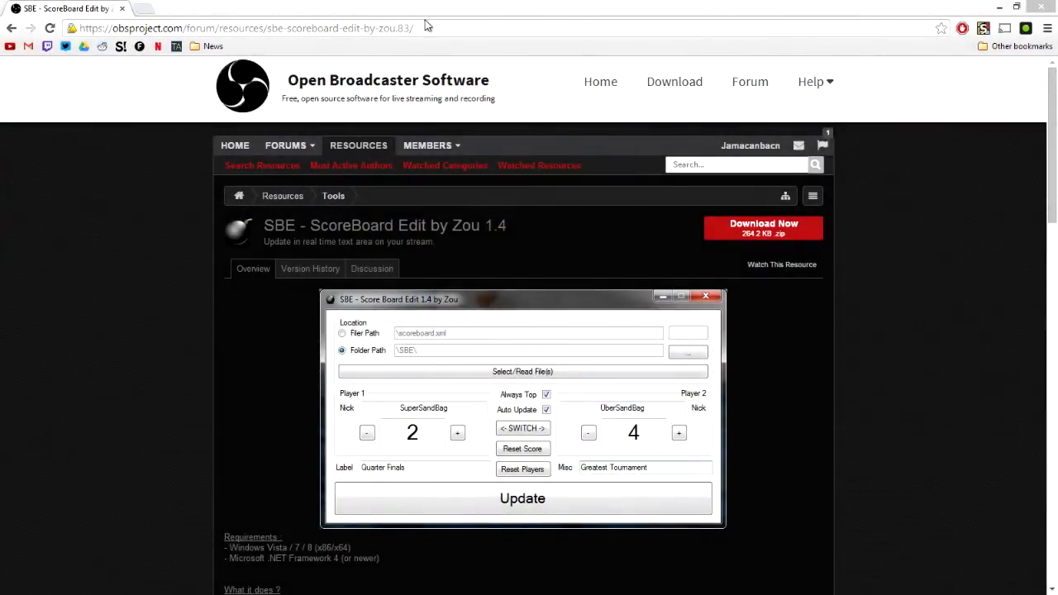
# Select the forum page address, then reveal the desktop with the downloaded archive.
pyautogui.moveTo(426, 29); pyautogui.dragTo(40, 33)
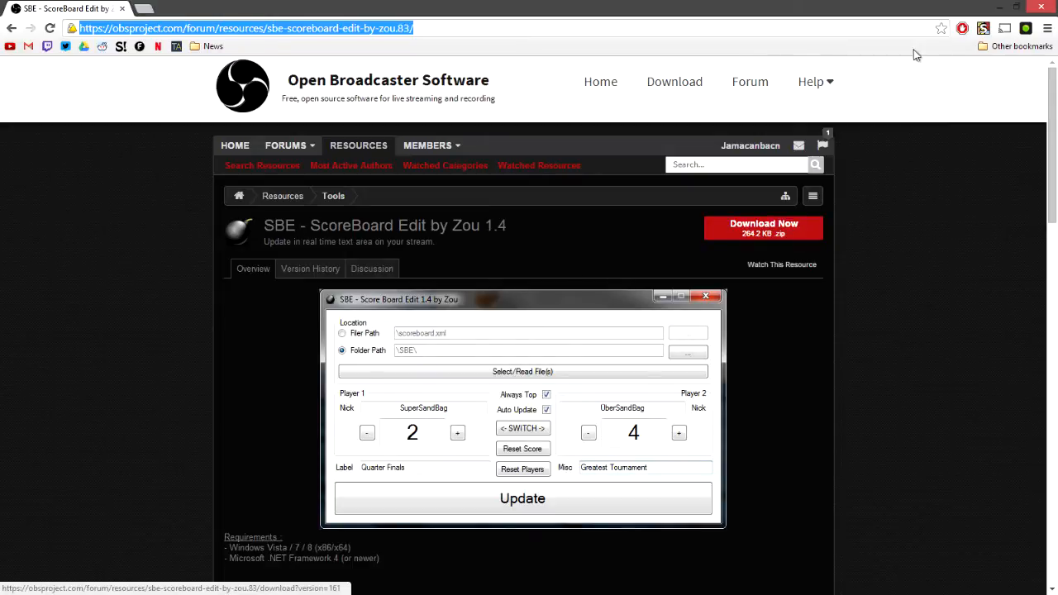
pyautogui.click(989, 7)
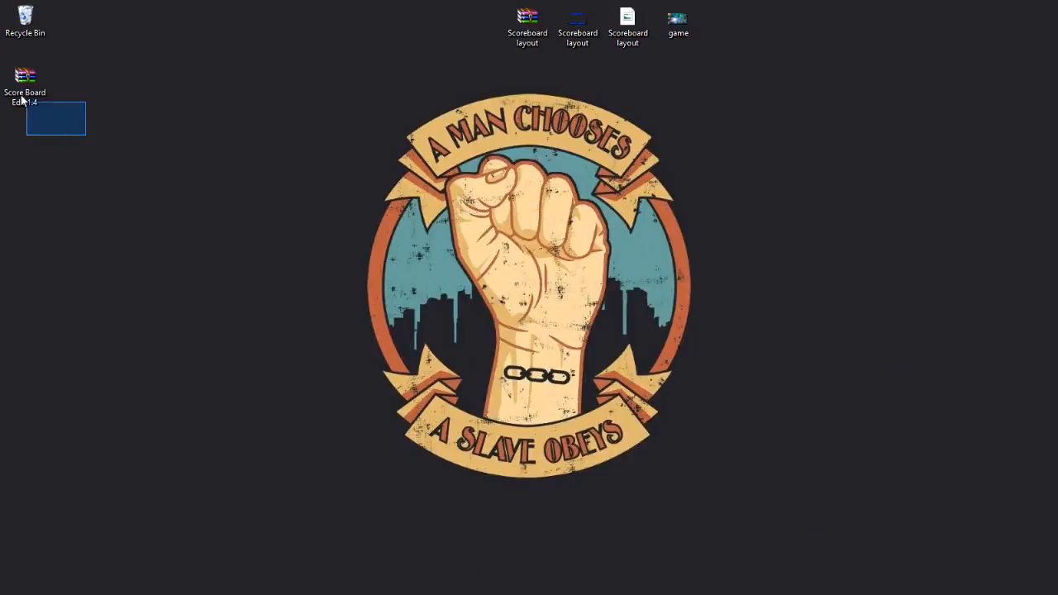
# Extract the Score Board Edit 1.4 archive onto the desktop.
pyautogui.moveTo(88, 137); pyautogui.dragTo(27, 100)
pyautogui.rightClick(33, 90)
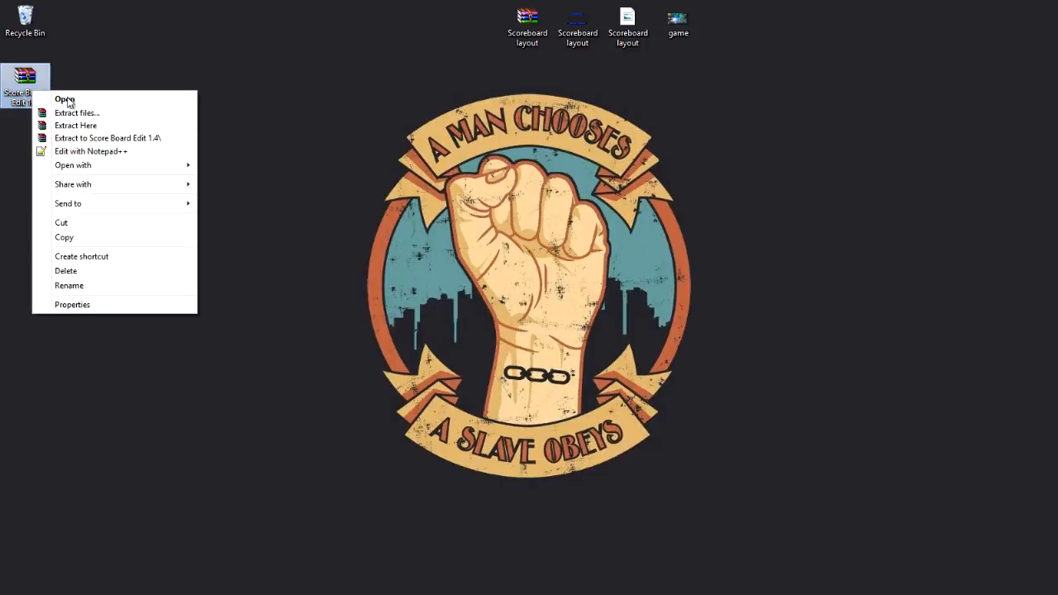
pyautogui.click(91, 130)
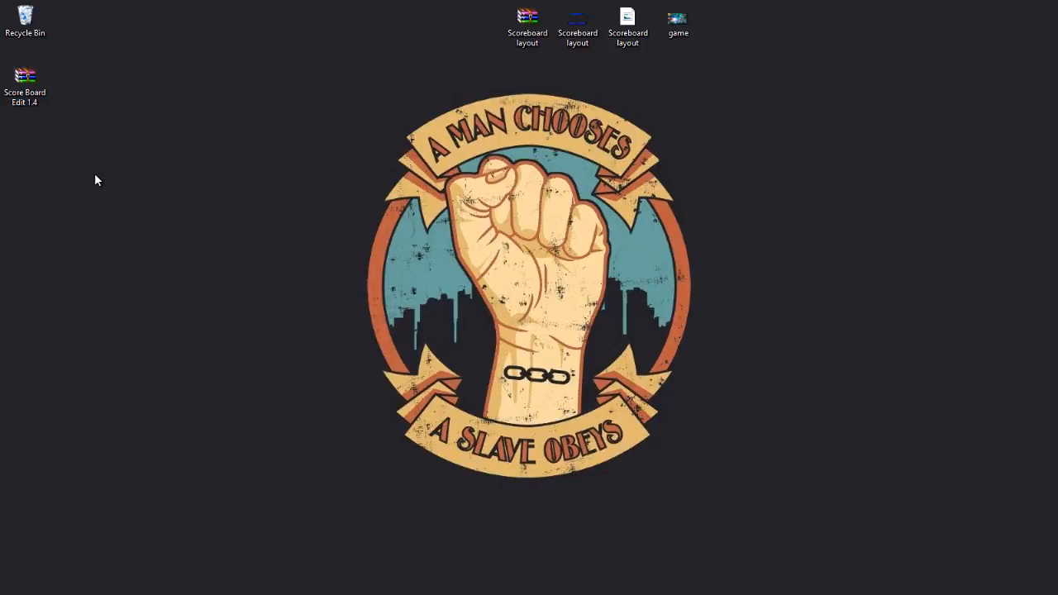
# Create a desktop folder named Scoreboard and move the application and Readme into it.
pyautogui.rightClick(73, 212)
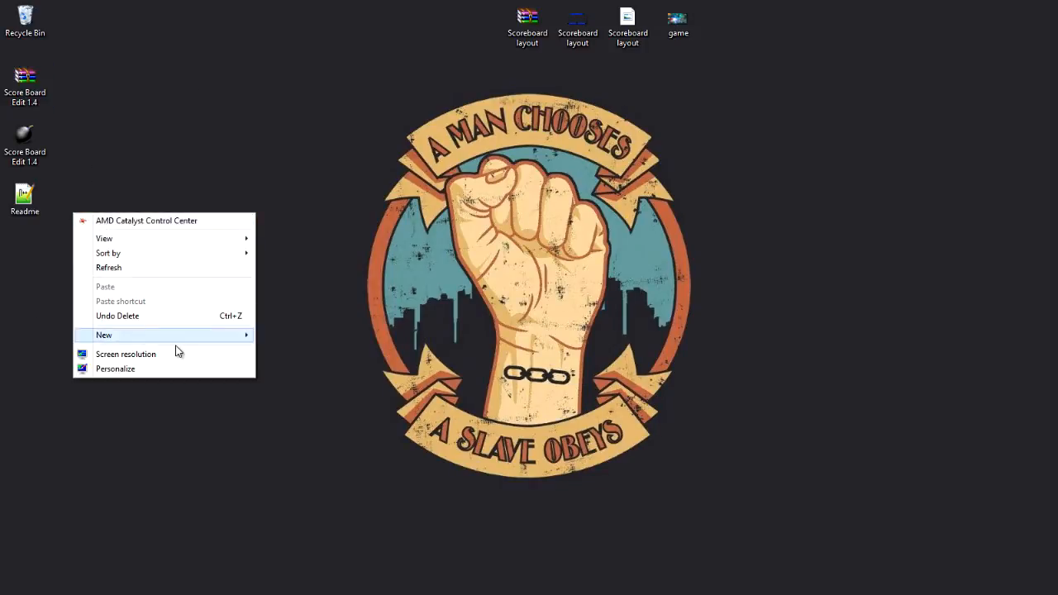
pyautogui.moveTo(104, 335)
pyautogui.click(335, 334)
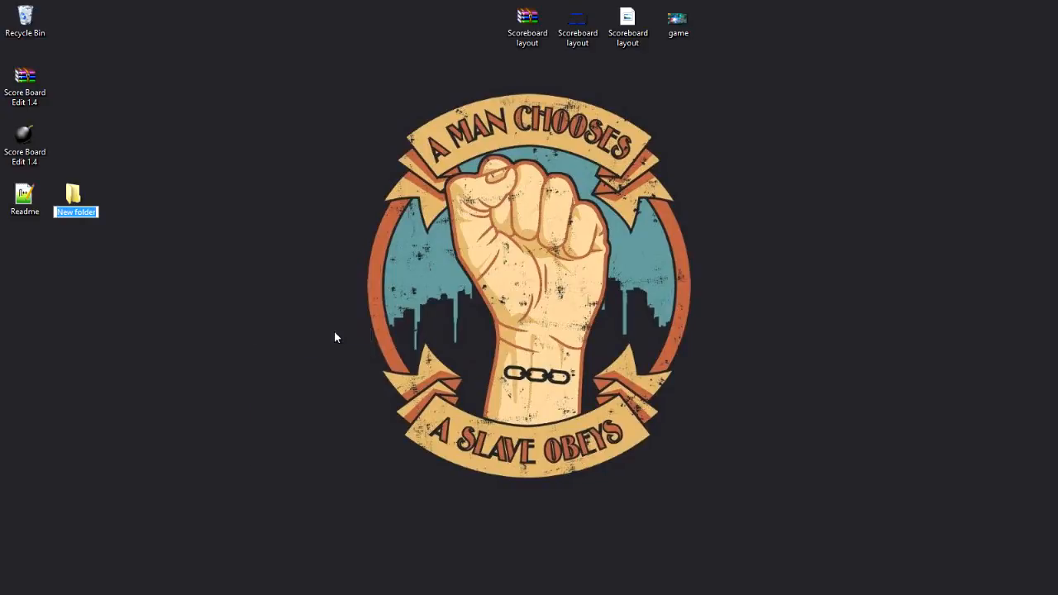
pyautogui.write('Score')
pyautogui.write('board')
pyautogui.press('Return')
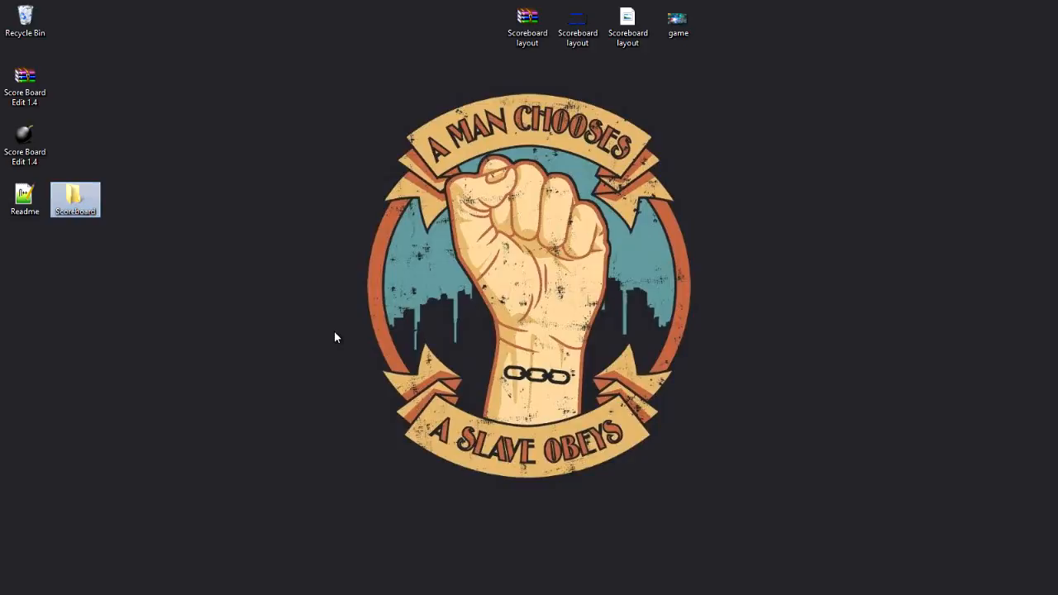
pyautogui.moveTo(36, 273)
pyautogui.mouseDown()
pyautogui.moveTo(9, 123)
pyautogui.moveTo(91, 200)
pyautogui.moveTo(38, 138)
pyautogui.mouseUp()
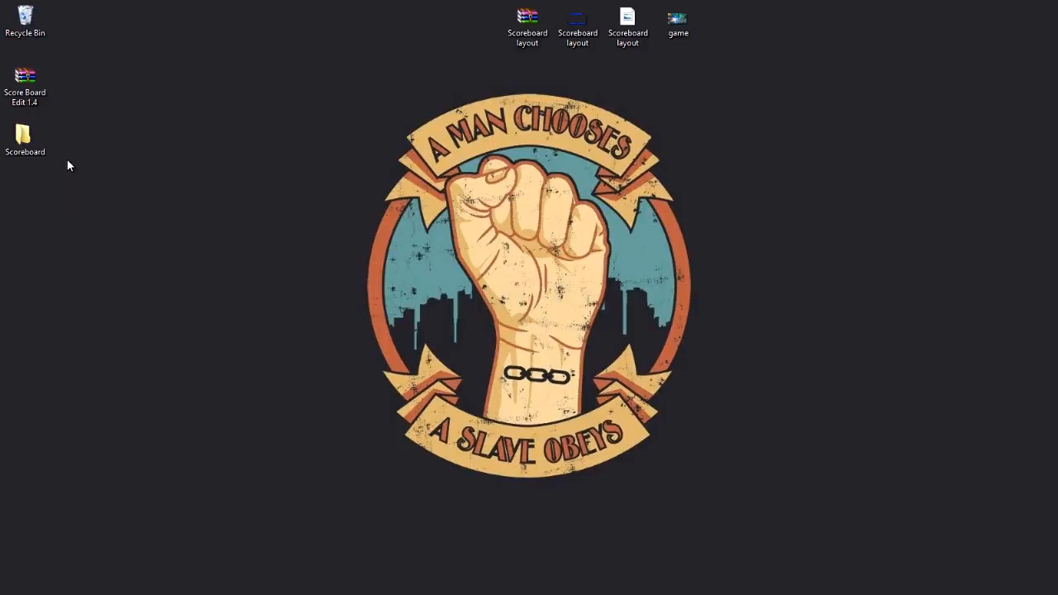
# Launch Score Board Edit 1.4 from inside the Scoreboard folder.
pyautogui.click(14, 139)
pyautogui.doubleClick(14, 139)
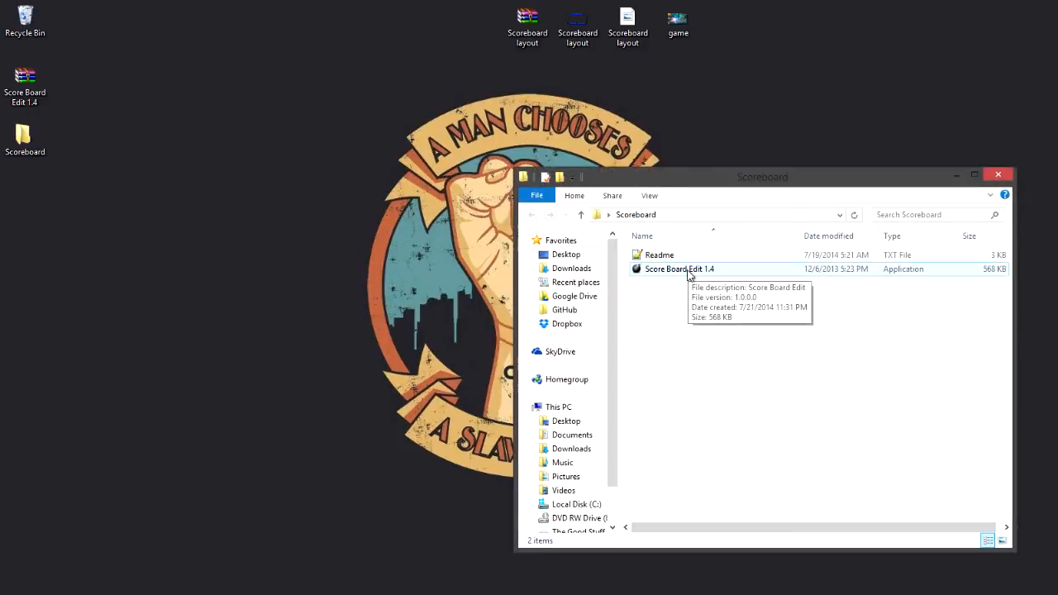
pyautogui.doubleClick(687, 271)
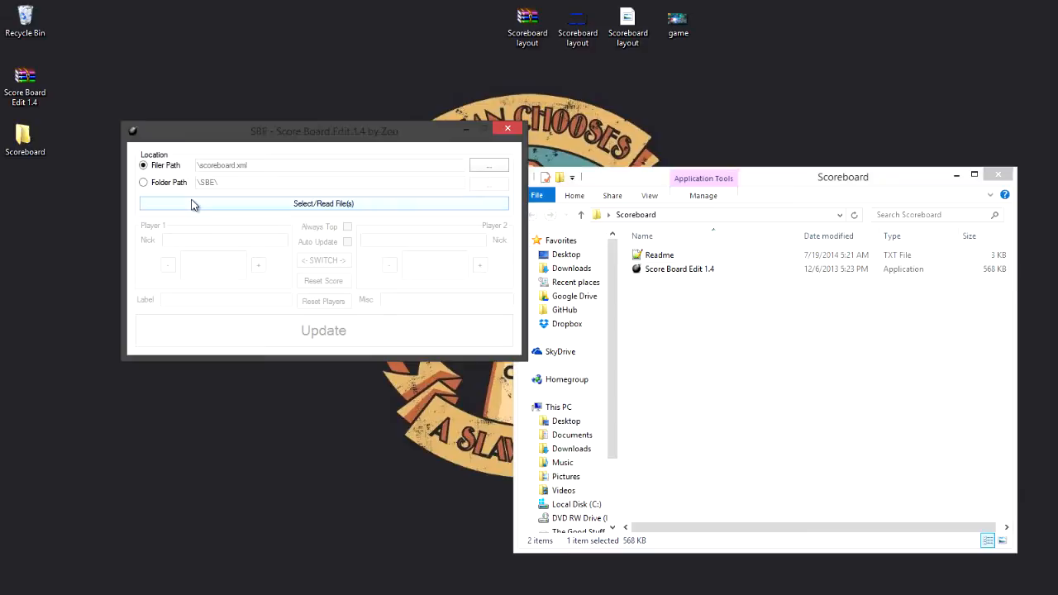
# Point Score Board Edit's folder output at the desktop Scoreboard folder and read its files.
pyautogui.click(145, 185)
pyautogui.click(500, 184)
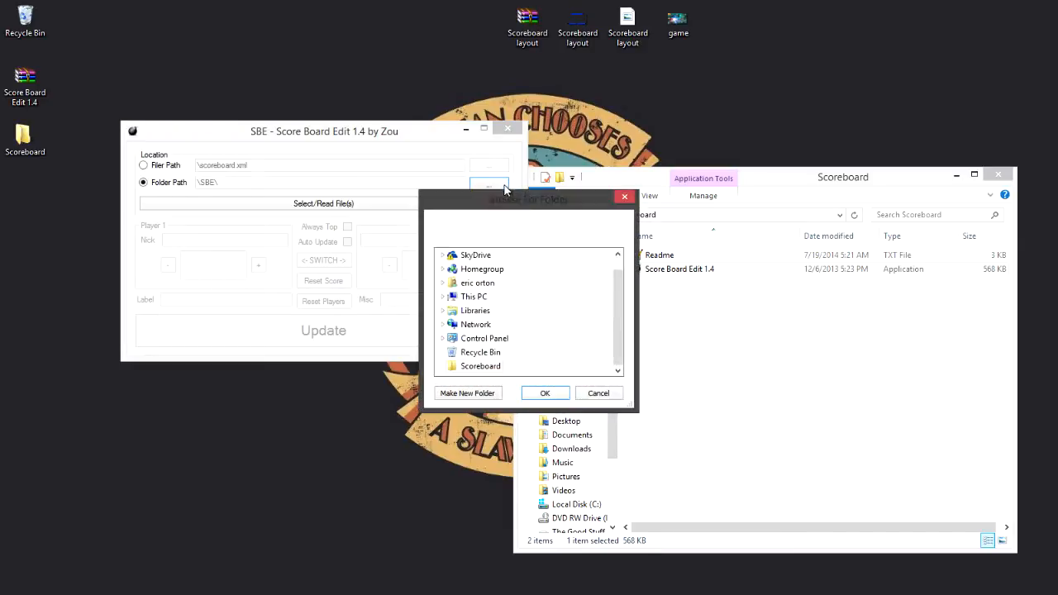
pyautogui.click(475, 372)
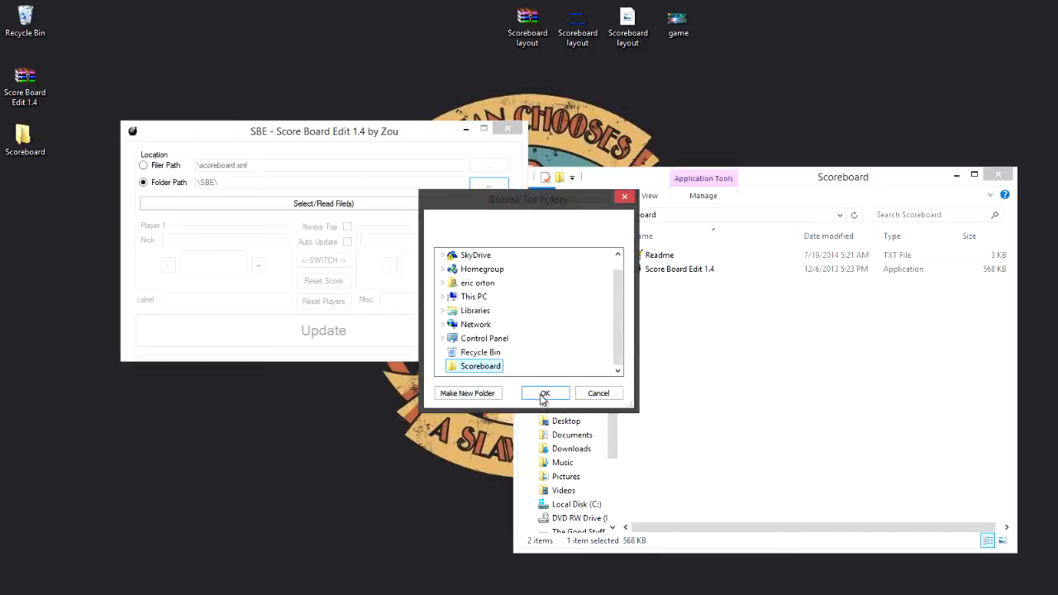
pyautogui.click(543, 394)
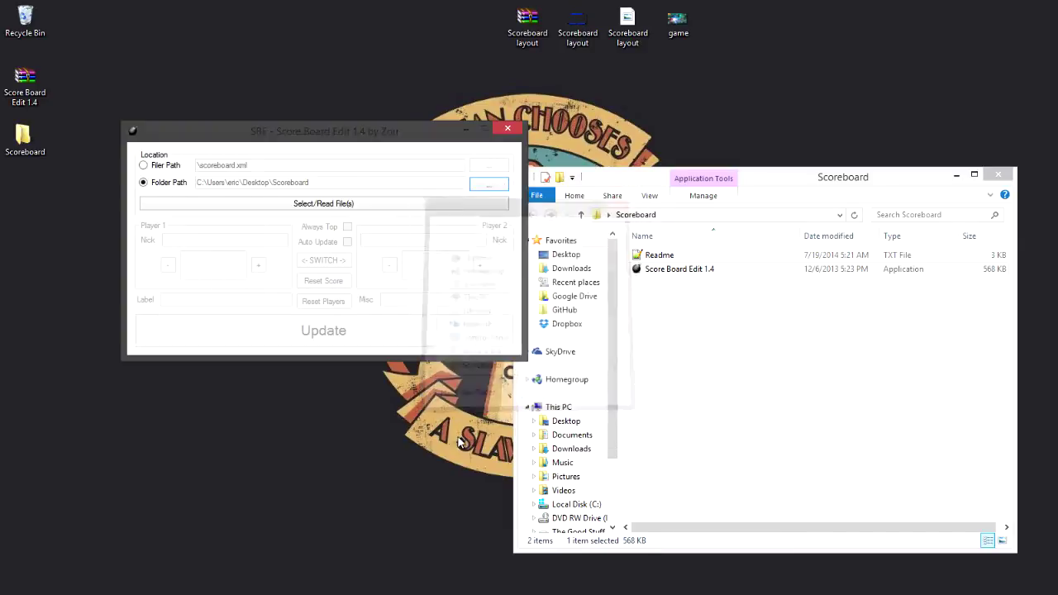
pyautogui.click(324, 205)
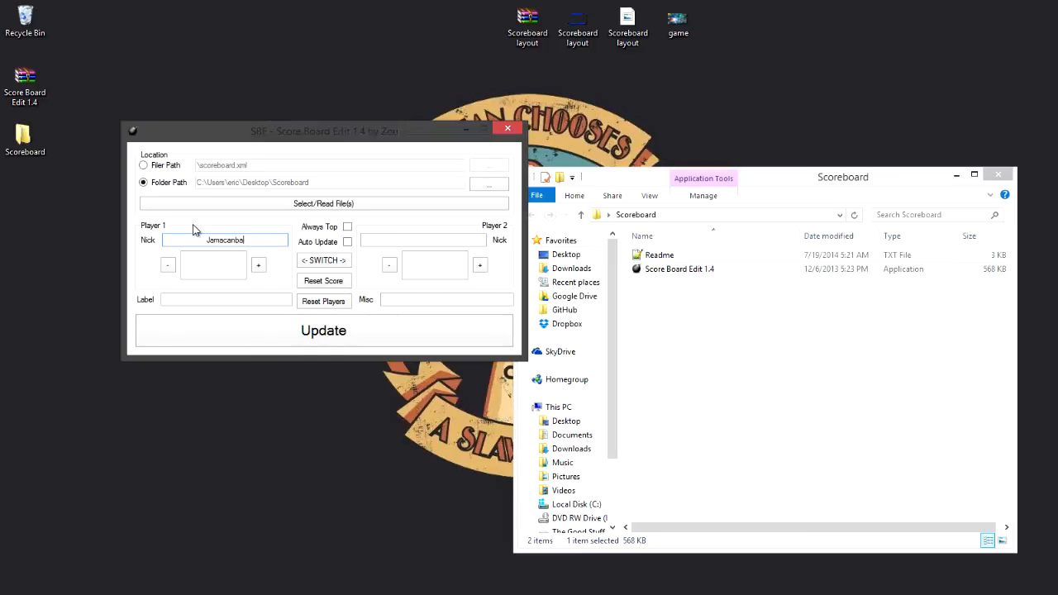
pyautogui.write('bacn')
# Give both players a score of 1, enter label Winners Finals and misc text, and try the side switch.
pyautogui.click(258, 265)
pyautogui.click(217, 302)
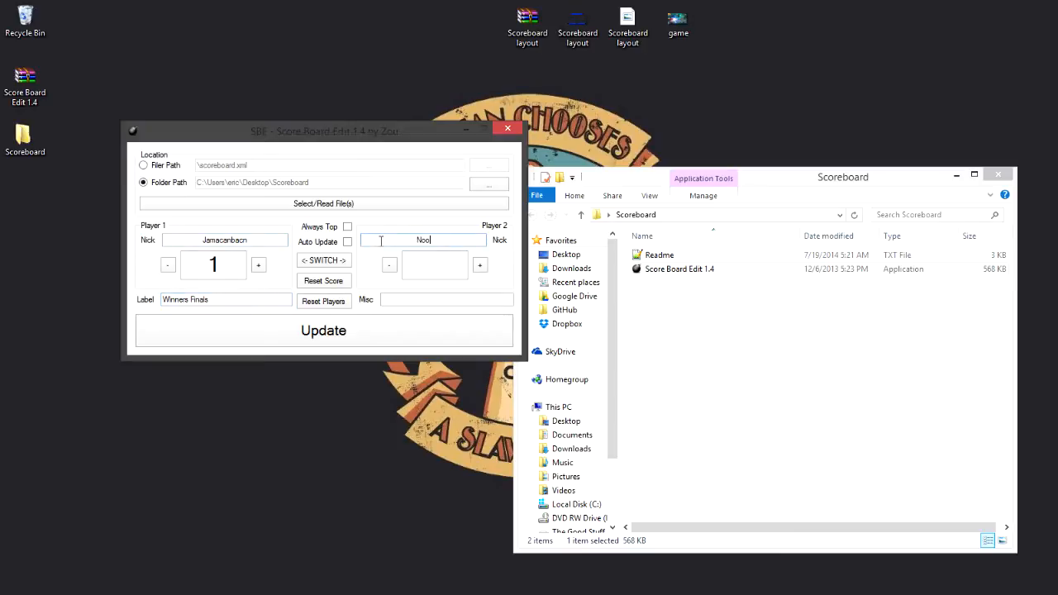
pyautogui.click(480, 265)
pyautogui.write('Follow me')
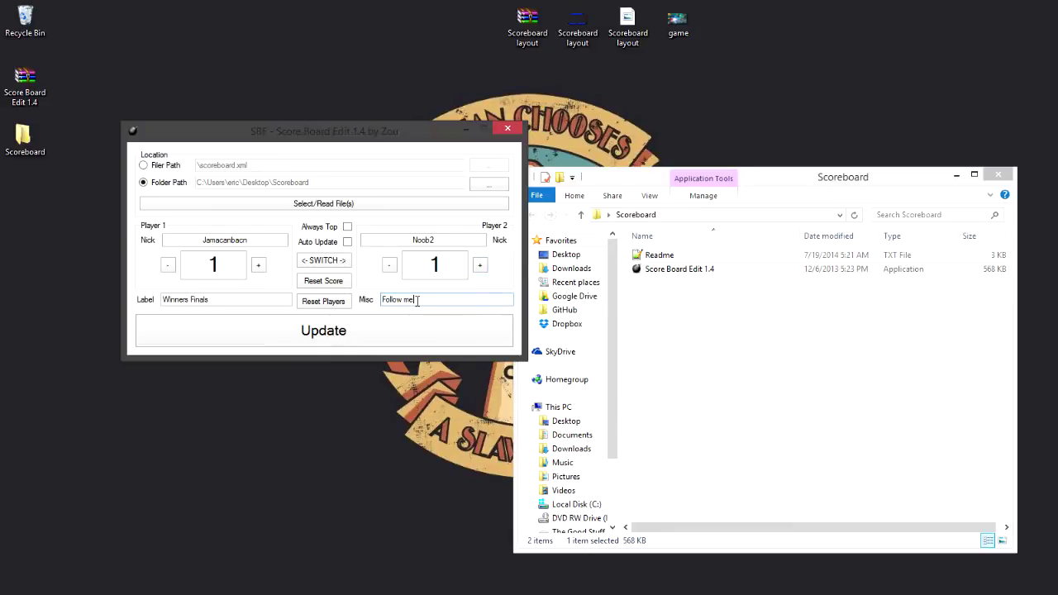
pyautogui.write('3')
pyautogui.click(318, 261)
# Update to write the scoreboard text files and check they appear in the Scoreboard folder.
pyautogui.click(357, 331)
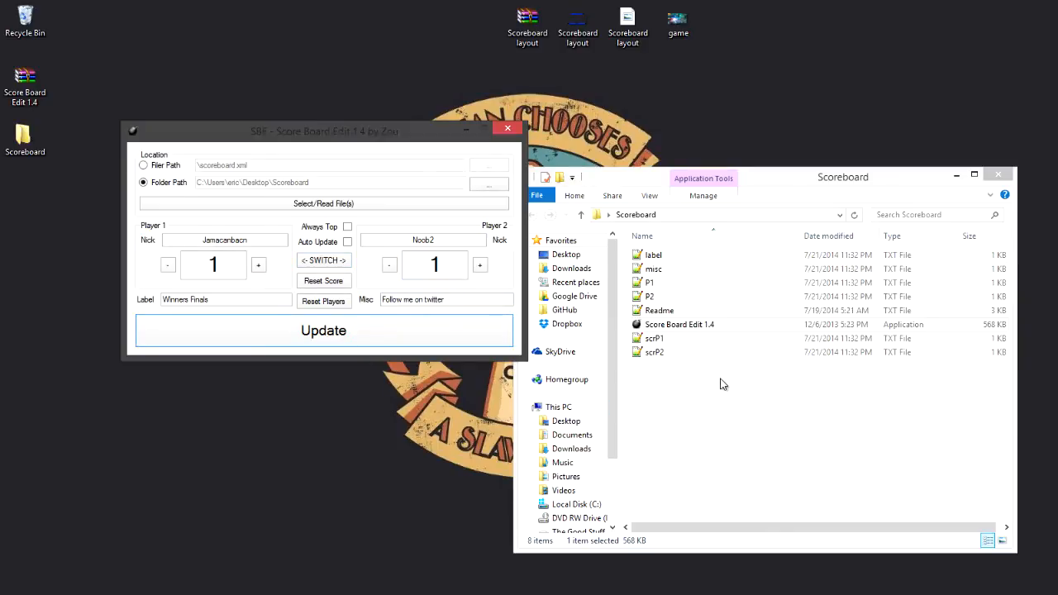
pyautogui.moveTo(731, 428); pyautogui.dragTo(714, 265)
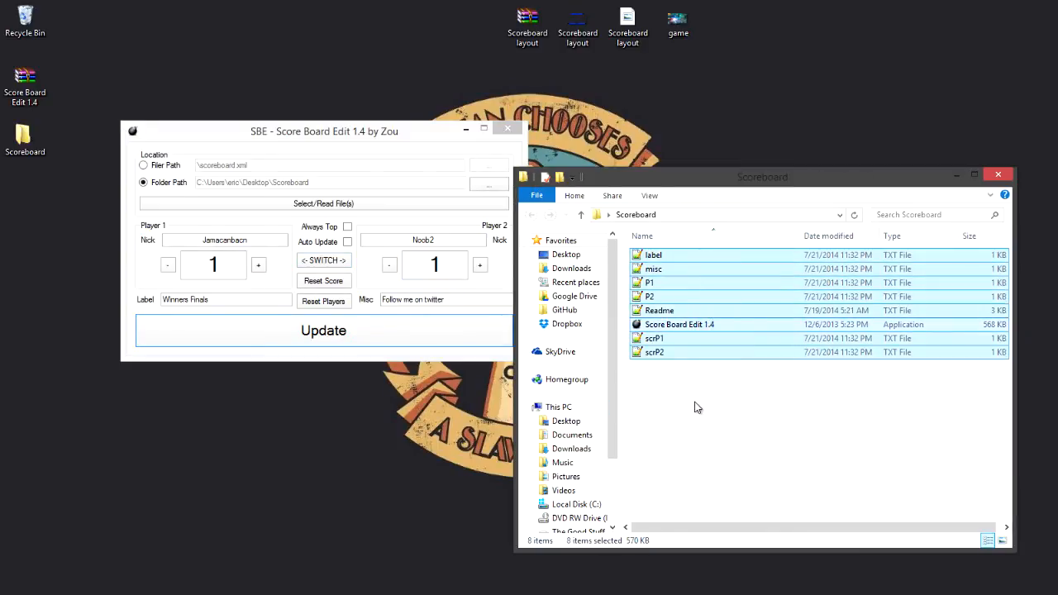
pyautogui.click(694, 405)
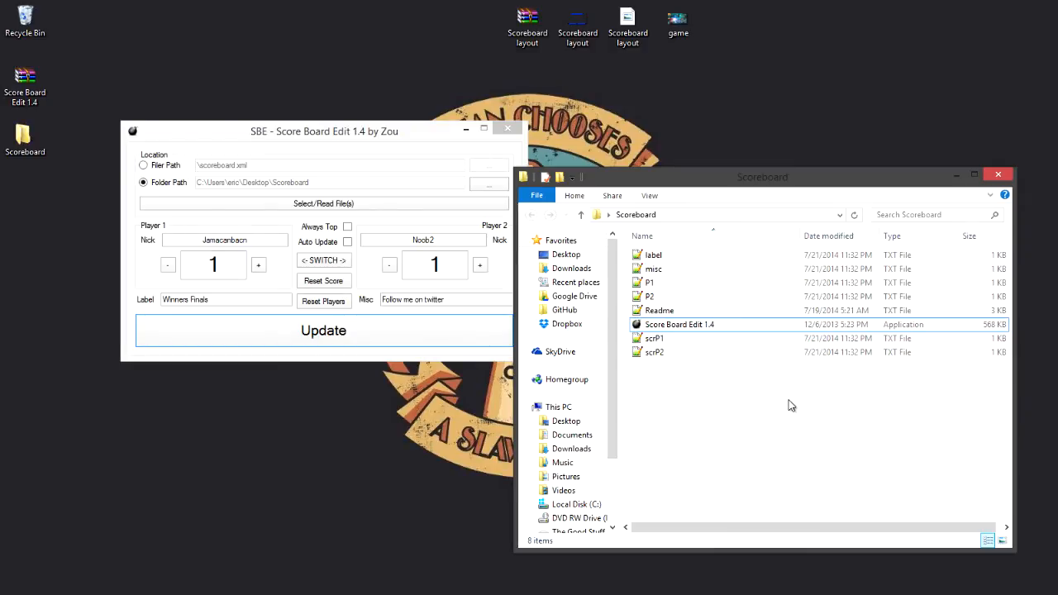
pyautogui.click(843, 374)
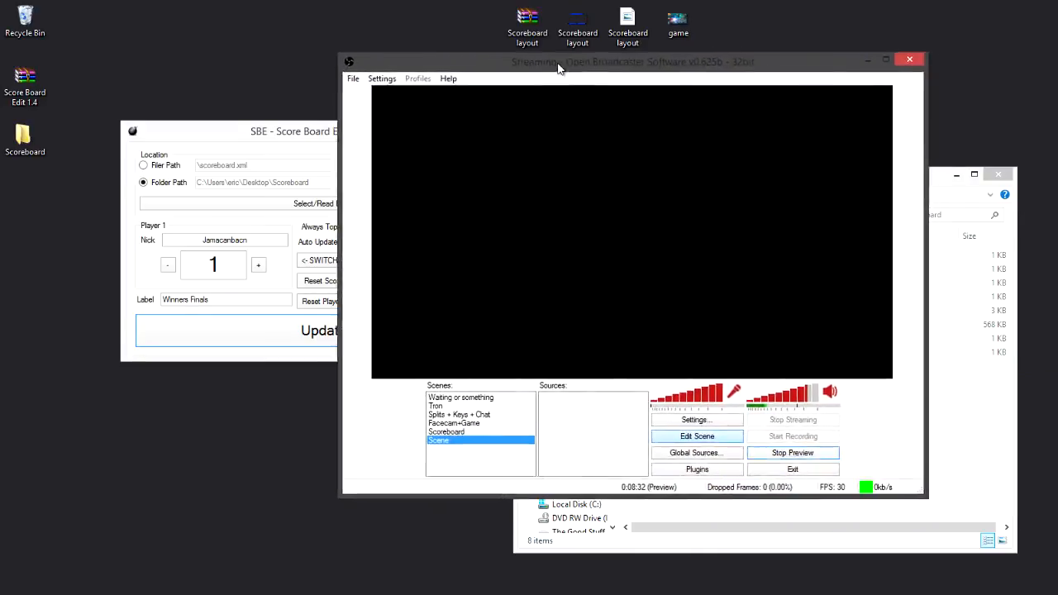
# Arrange the OBS and Score Board Edit windows side by side on the desktop.
pyautogui.moveTo(559, 64); pyautogui.dragTo(653, 82)
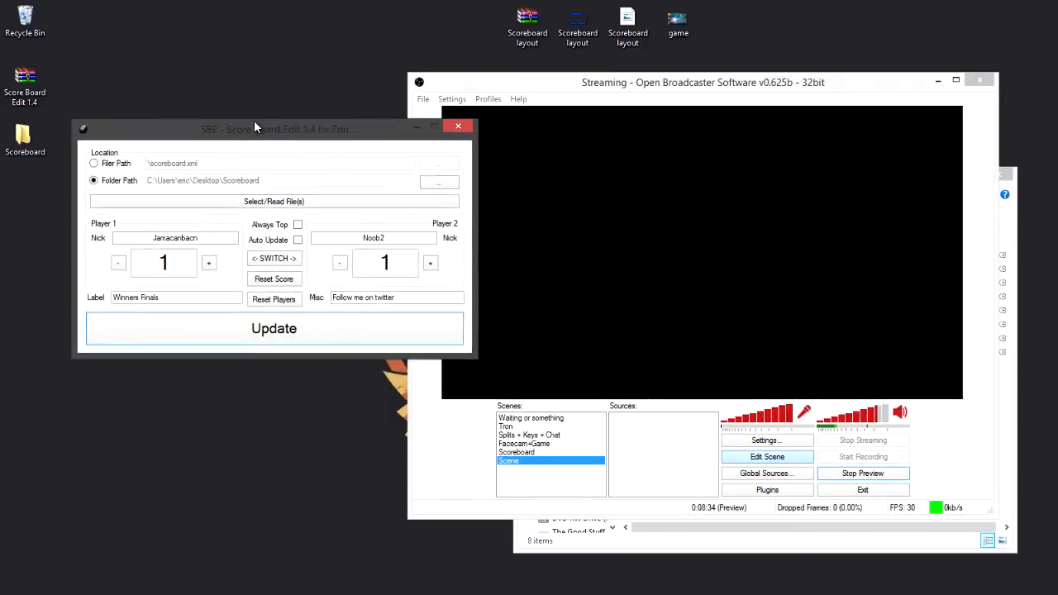
pyautogui.moveTo(328, 133); pyautogui.dragTo(254, 126)
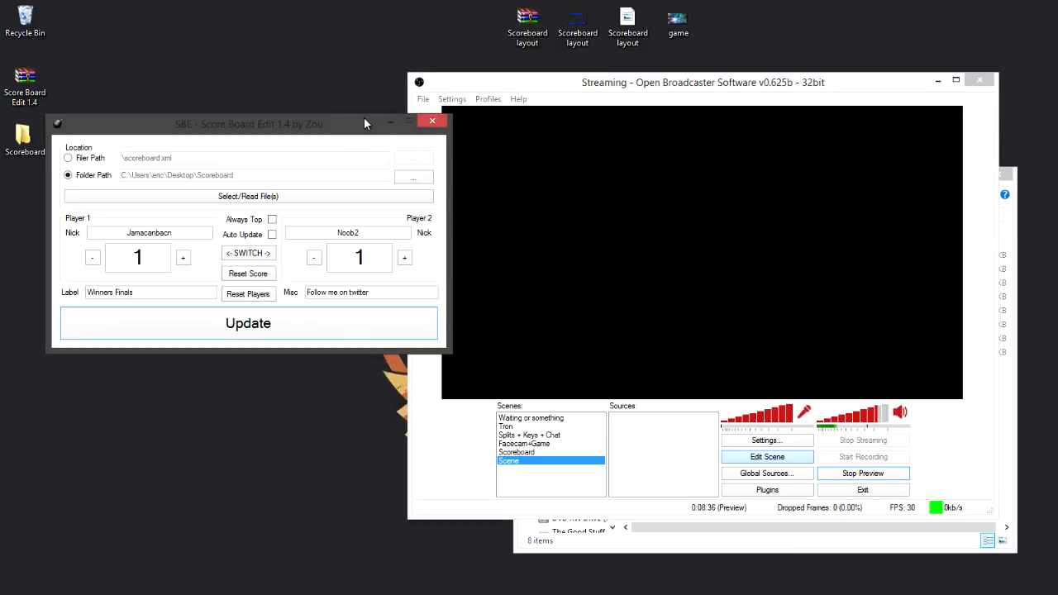
pyautogui.moveTo(364, 124); pyautogui.dragTo(332, 113)
# Add an Image source showing the Scoreboard layout graphic from the desktop.
pyautogui.rightClick(666, 436)
pyautogui.moveTo(698, 443)
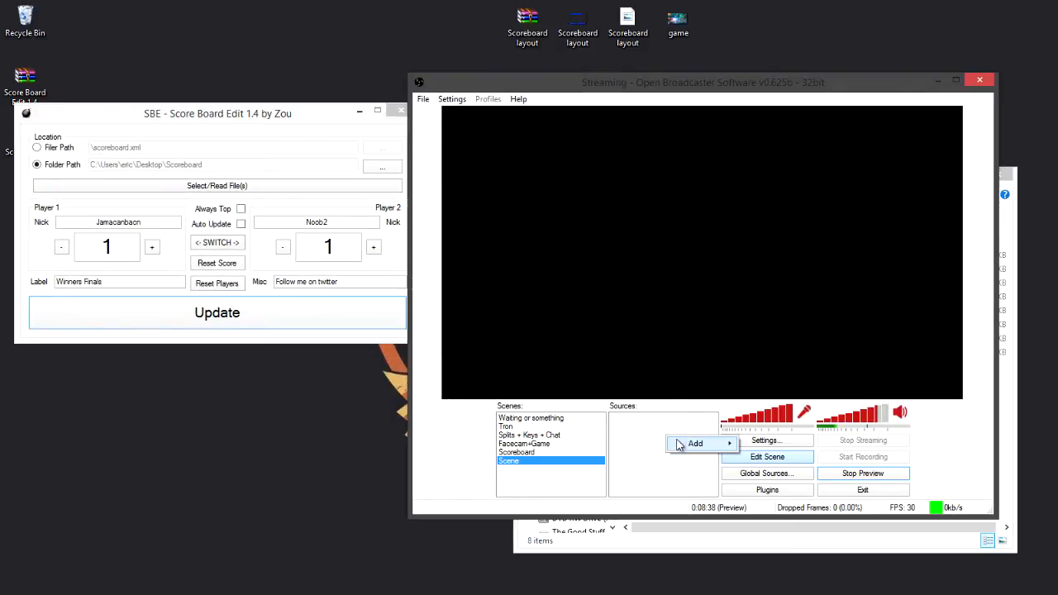
pyautogui.click(790, 473)
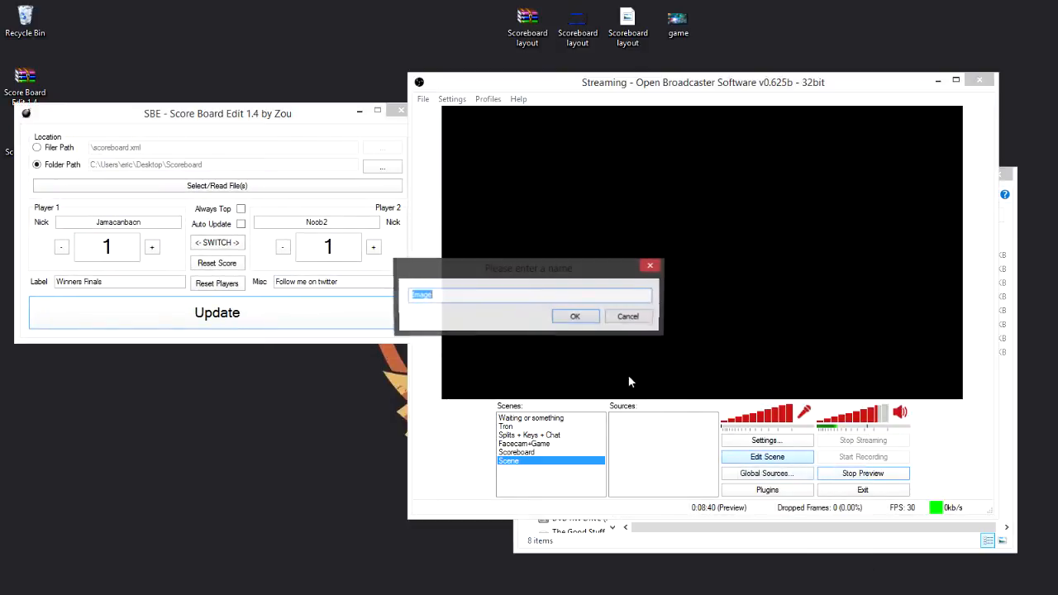
pyautogui.click(578, 319)
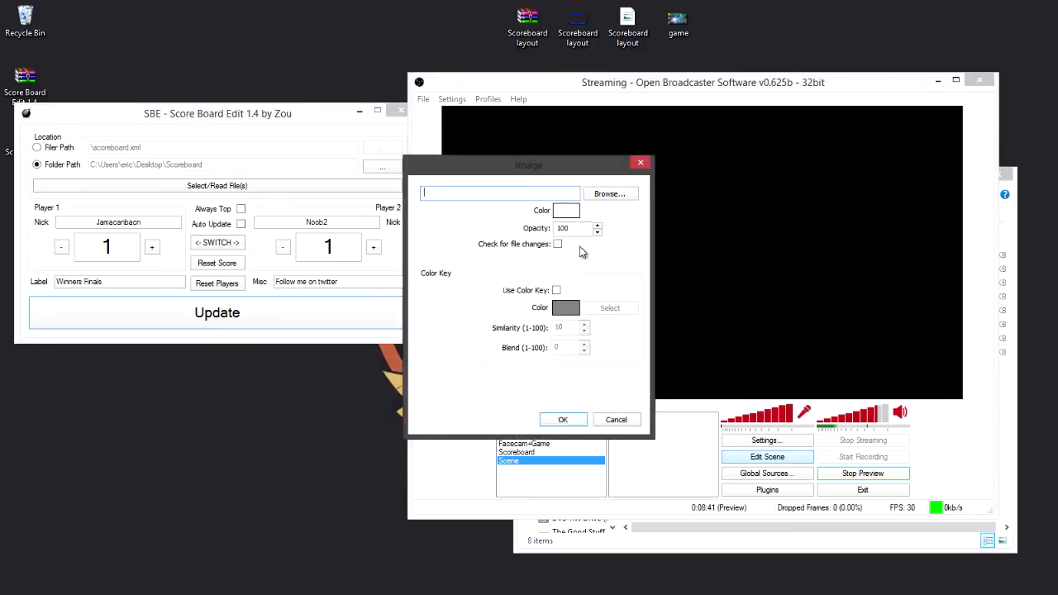
pyautogui.click(602, 192)
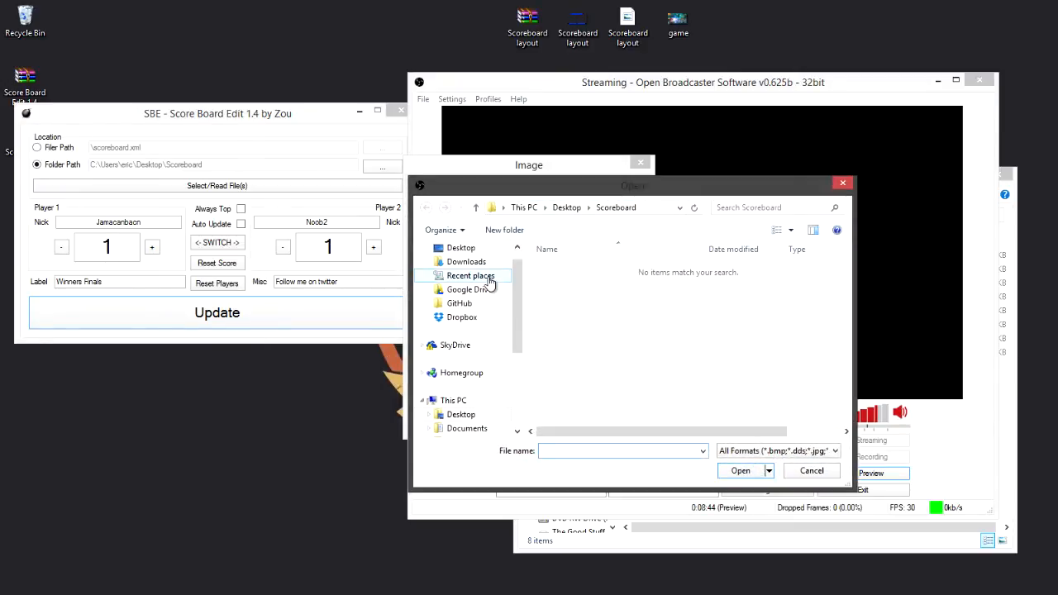
pyautogui.click(567, 207)
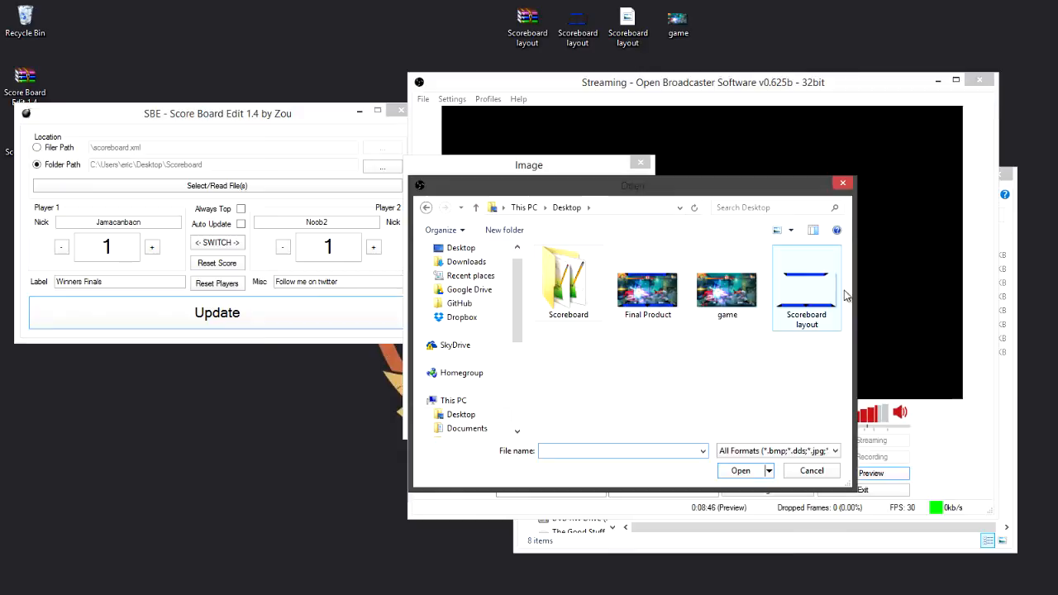
pyautogui.click(818, 295)
pyautogui.doubleClick(818, 296)
pyautogui.click(559, 421)
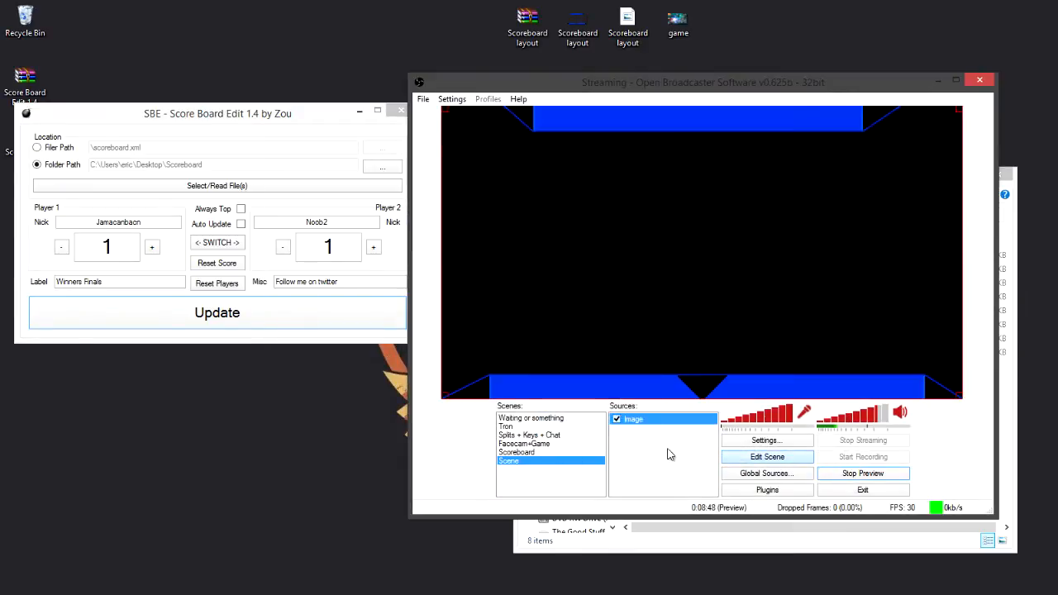
pyautogui.click(769, 459)
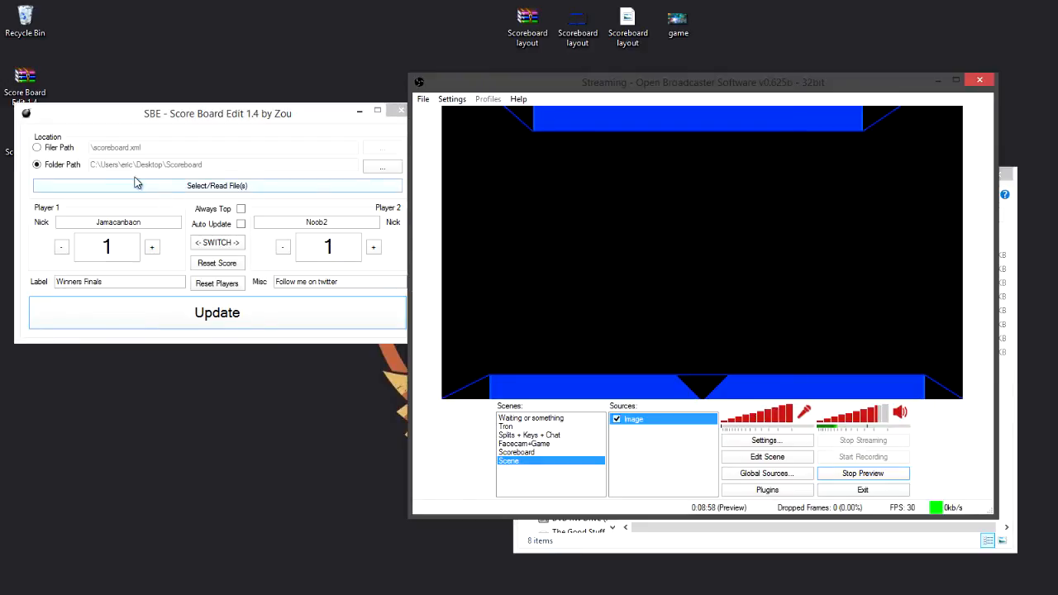
pyautogui.click(210, 113)
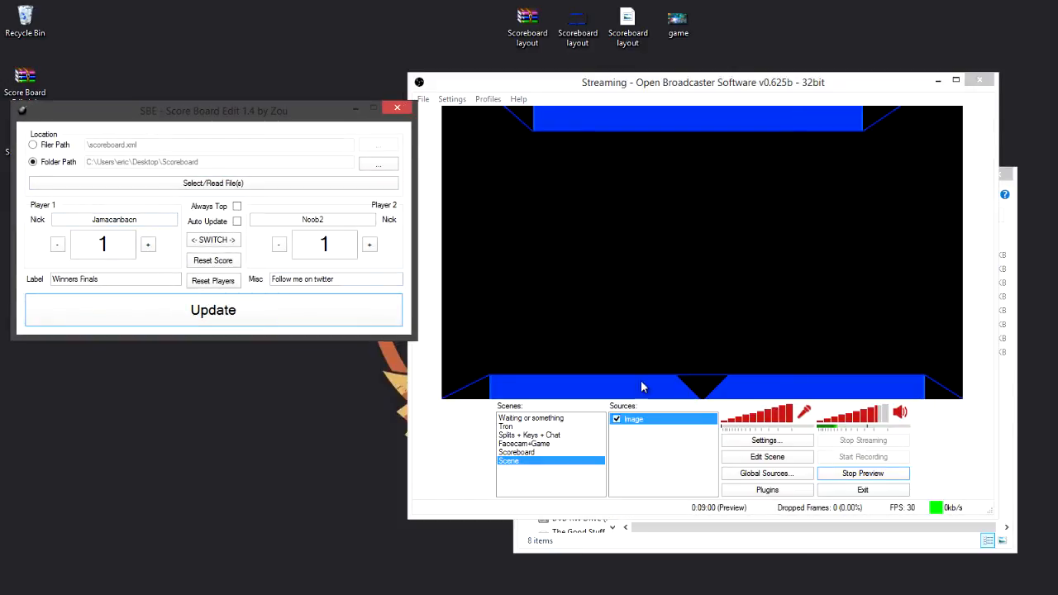
# Add a text source P1 that reads Scoreboard\P1.txt, showing Jamacanbacn in the preview.
pyautogui.rightClick(647, 445)
pyautogui.moveTo(676, 450)
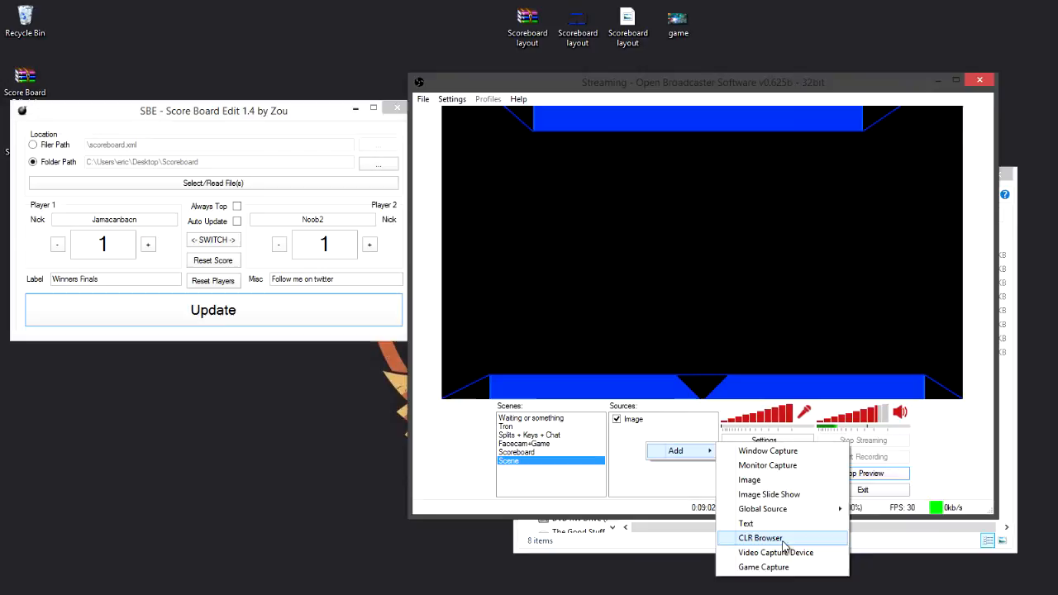
pyautogui.click(746, 523)
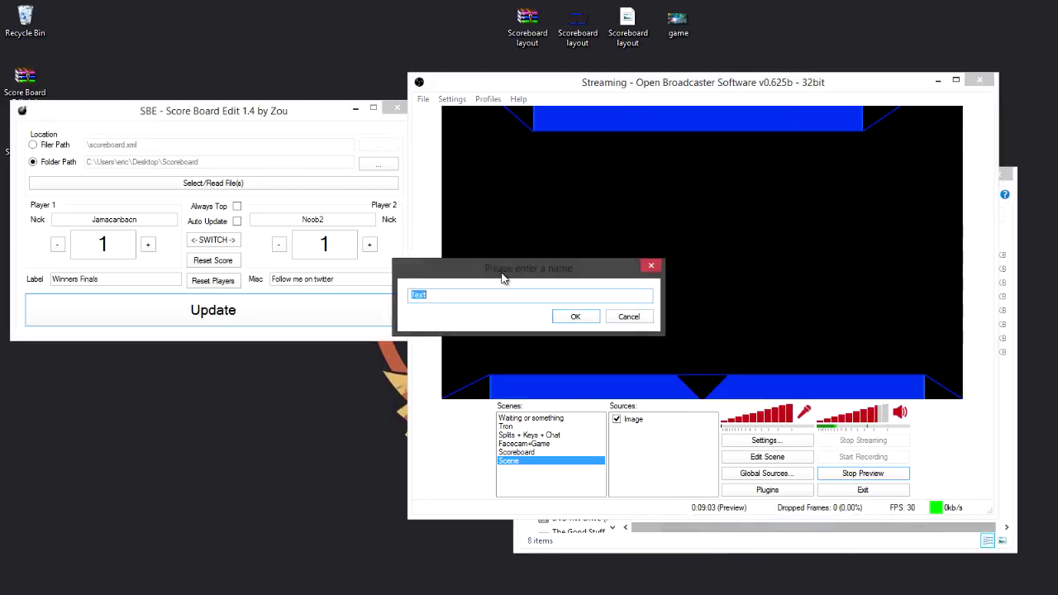
pyautogui.write('1')
pyautogui.click(587, 321)
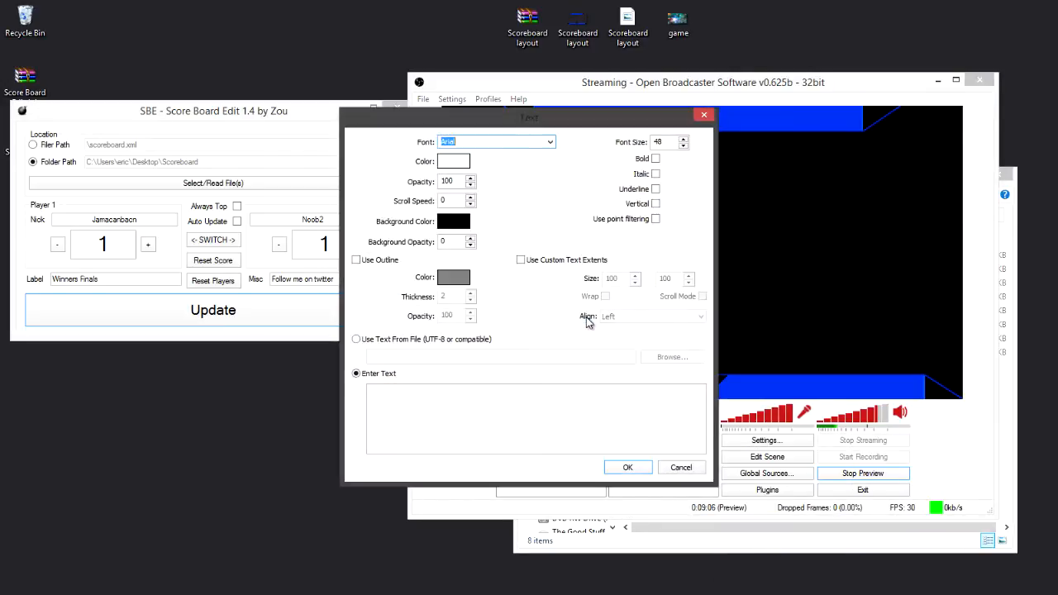
pyautogui.click(401, 340)
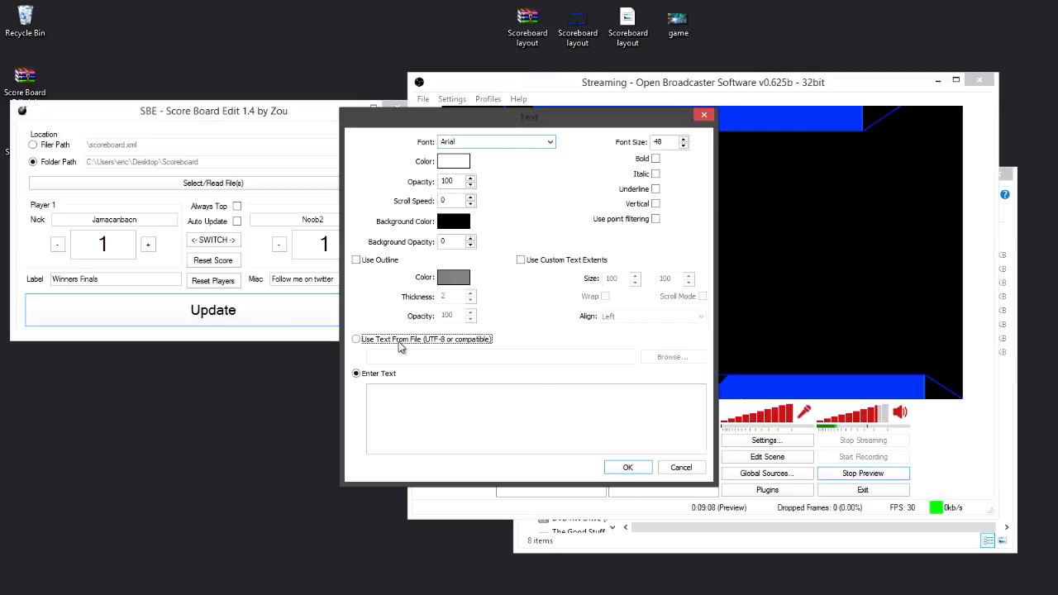
pyautogui.click(680, 362)
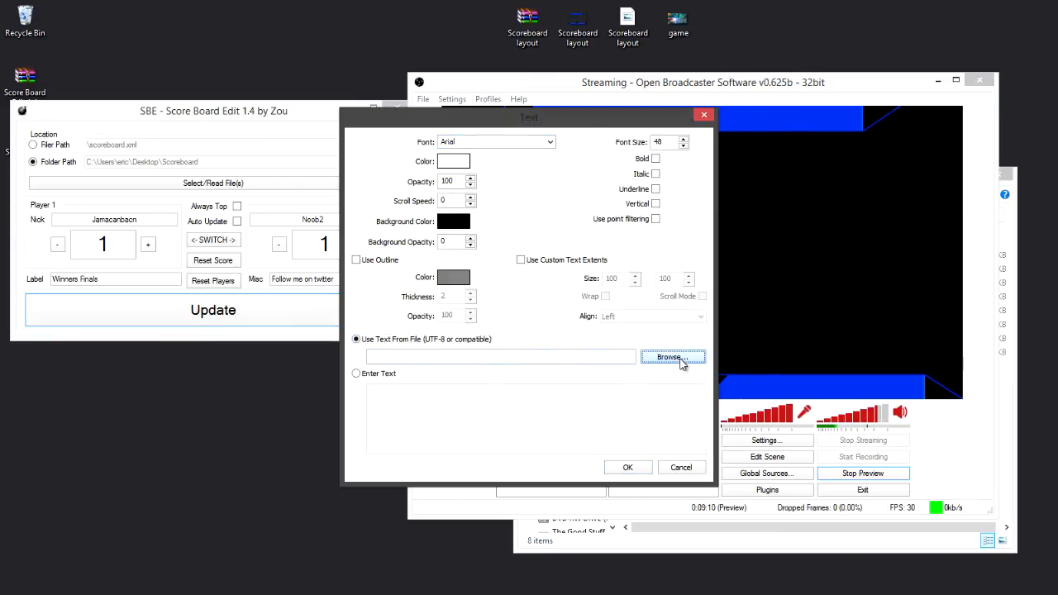
pyautogui.doubleClick(504, 240)
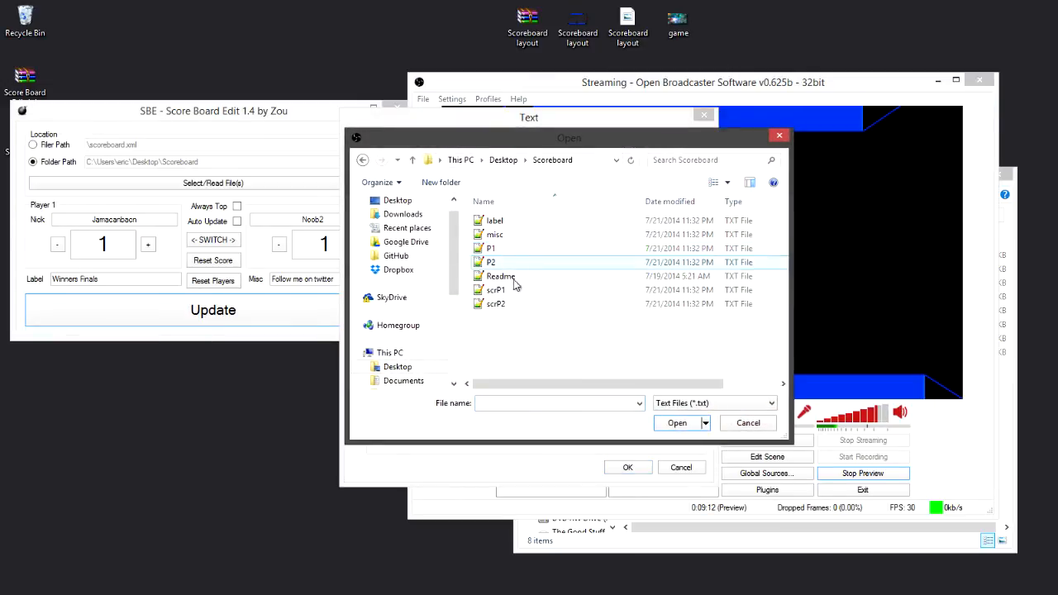
pyautogui.click(522, 249)
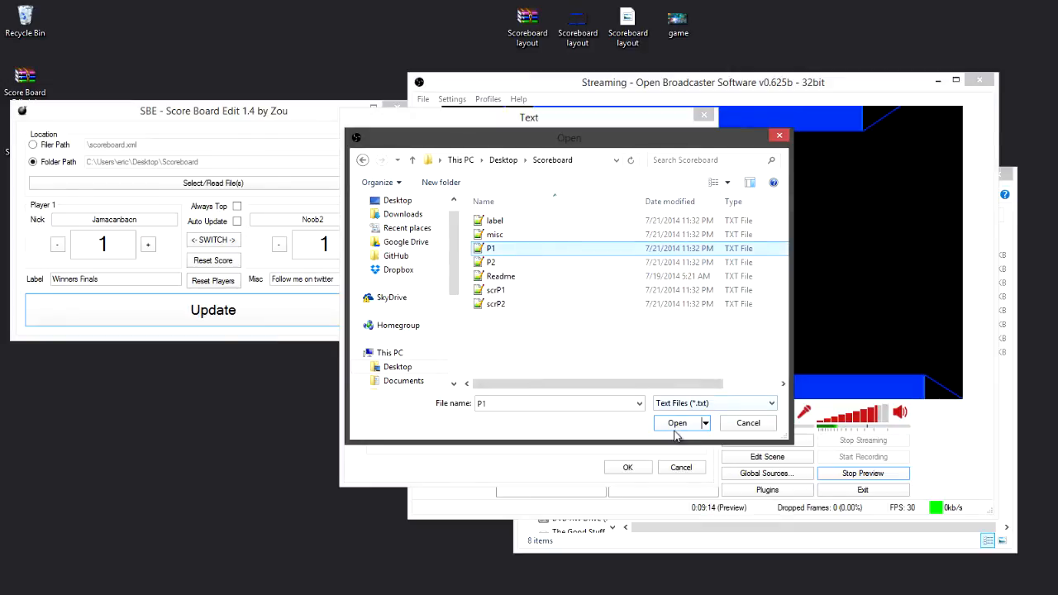
pyautogui.click(673, 422)
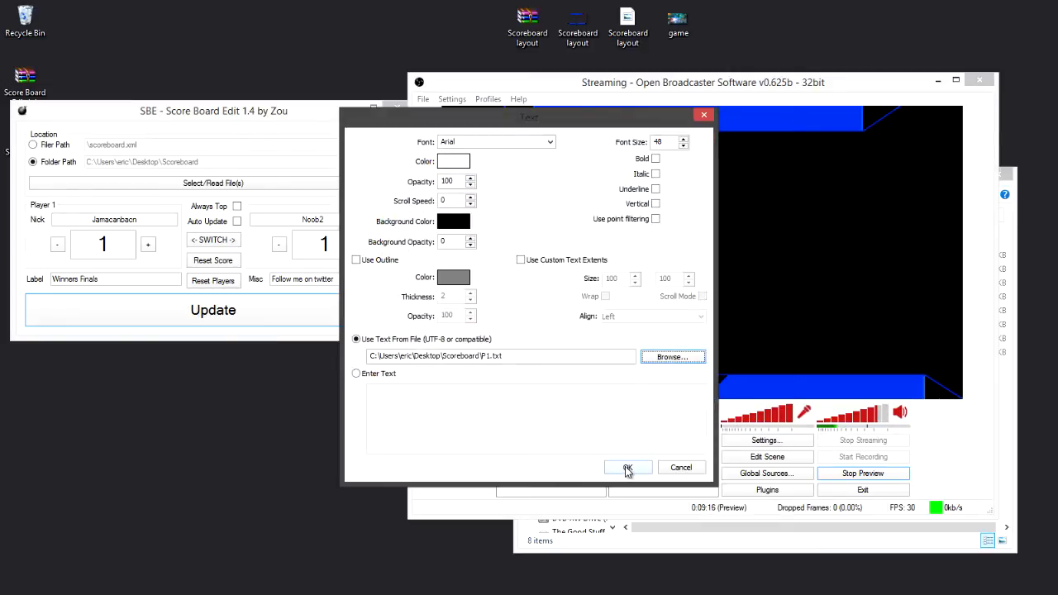
pyautogui.click(627, 467)
# Move the player name text onto the lower-left blue bar of the layout.
pyautogui.click(776, 457)
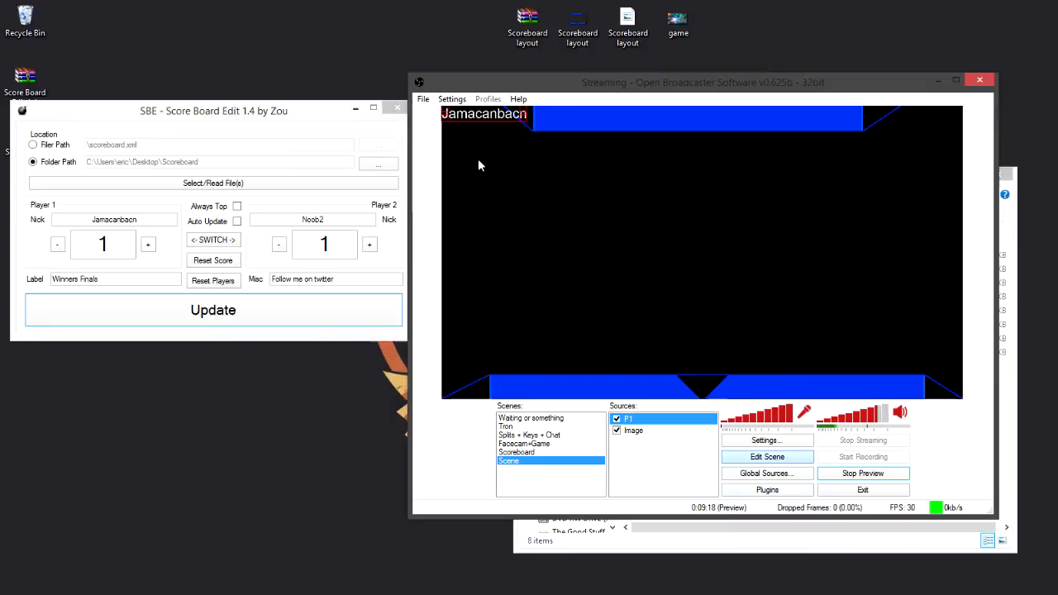
pyautogui.moveTo(486, 120)
pyautogui.mouseDown()
pyautogui.moveTo(576, 414)
pyautogui.moveTo(619, 382)
pyautogui.mouseUp()
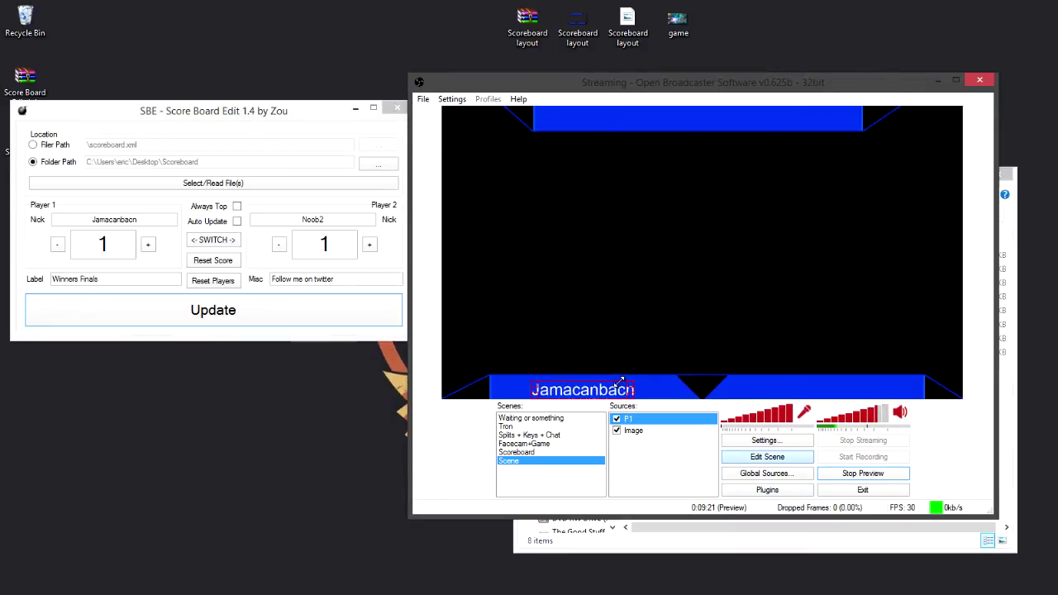
pyautogui.click(781, 459)
# Change Player 1's nick to MlgPro, update the files and check it in the preview.
pyautogui.moveTo(157, 217); pyautogui.dragTo(51, 204)
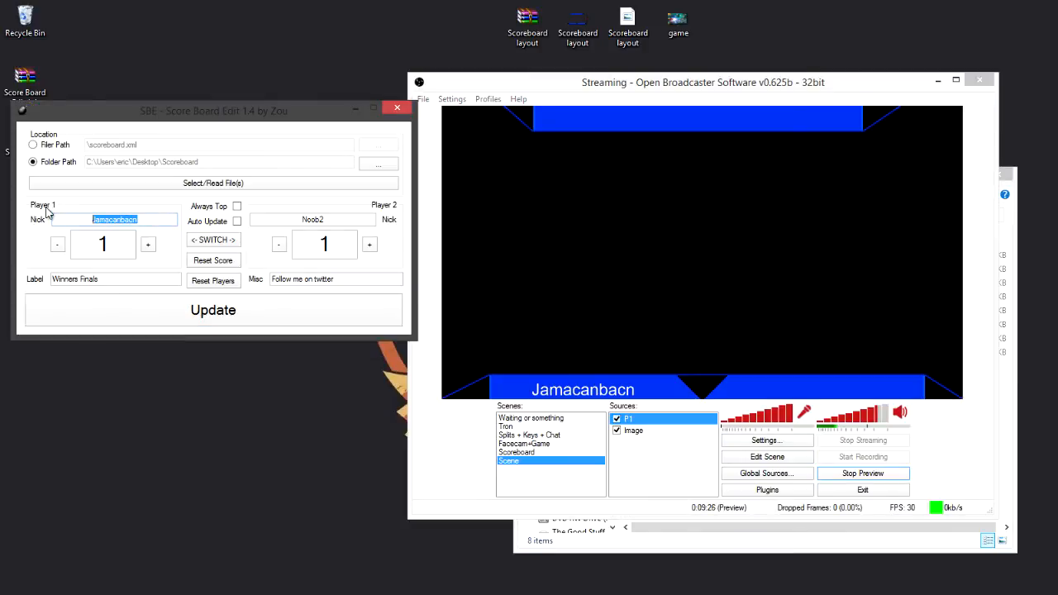
pyautogui.press('BackSpace')
pyautogui.write('Pro')
pyautogui.click(376, 316)
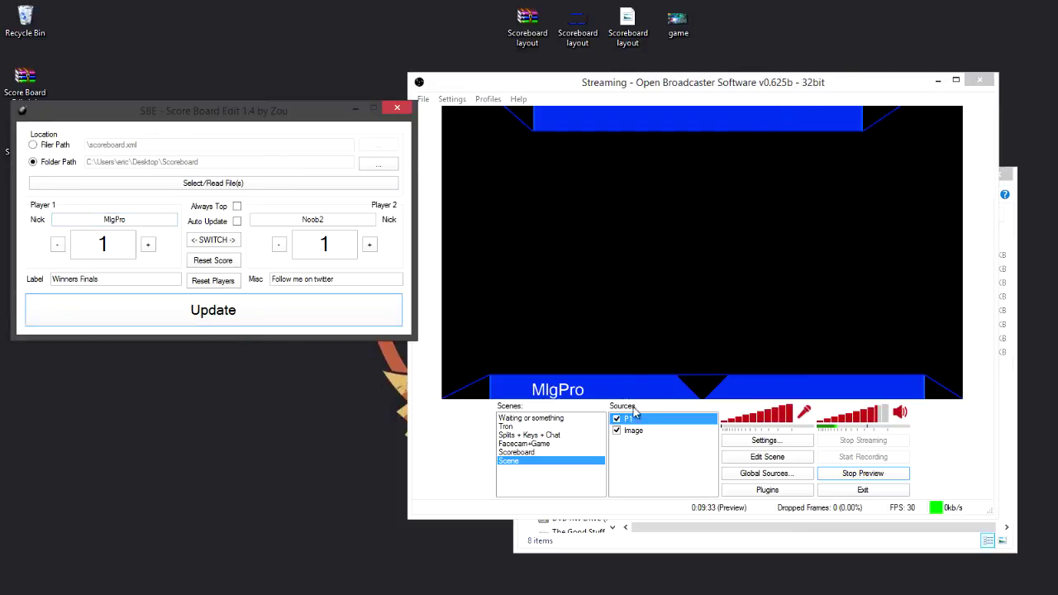
pyautogui.click(786, 459)
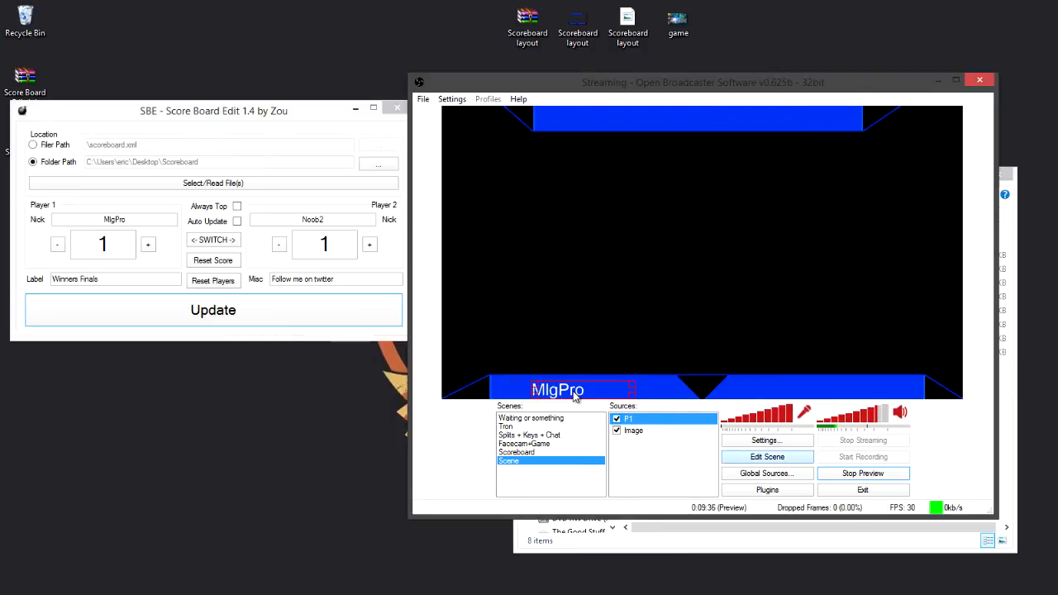
pyautogui.click(753, 457)
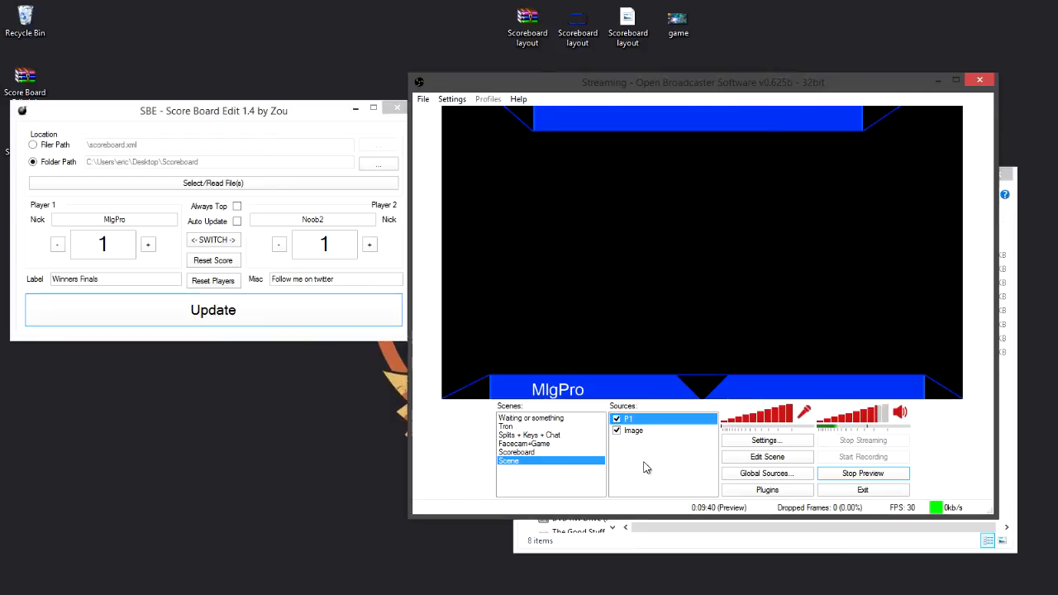
# Add a P1score text source that reads the scrP1 score file.
pyautogui.rightClick(667, 454)
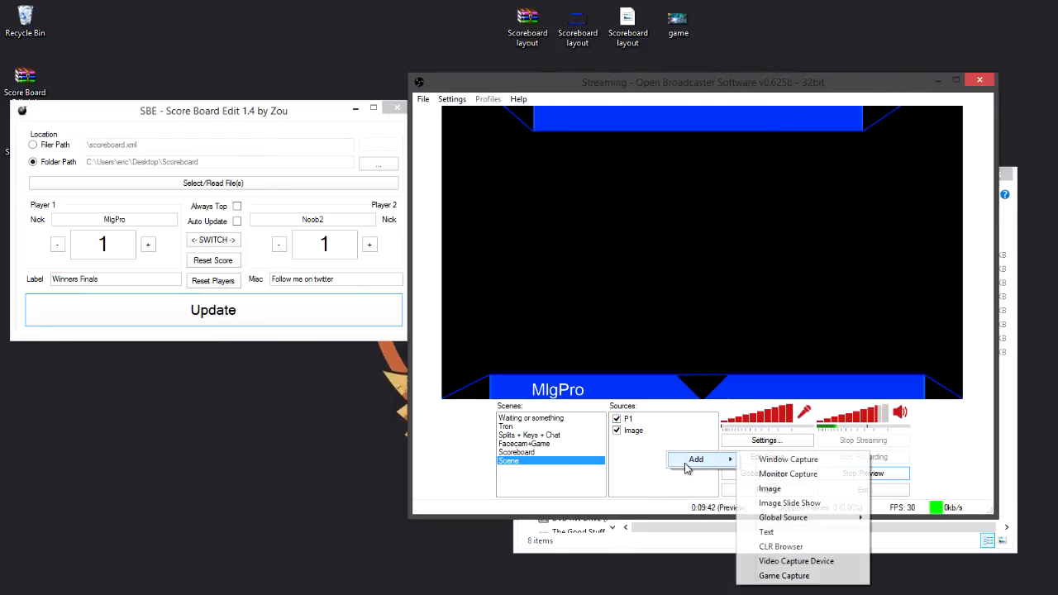
pyautogui.moveTo(696, 459)
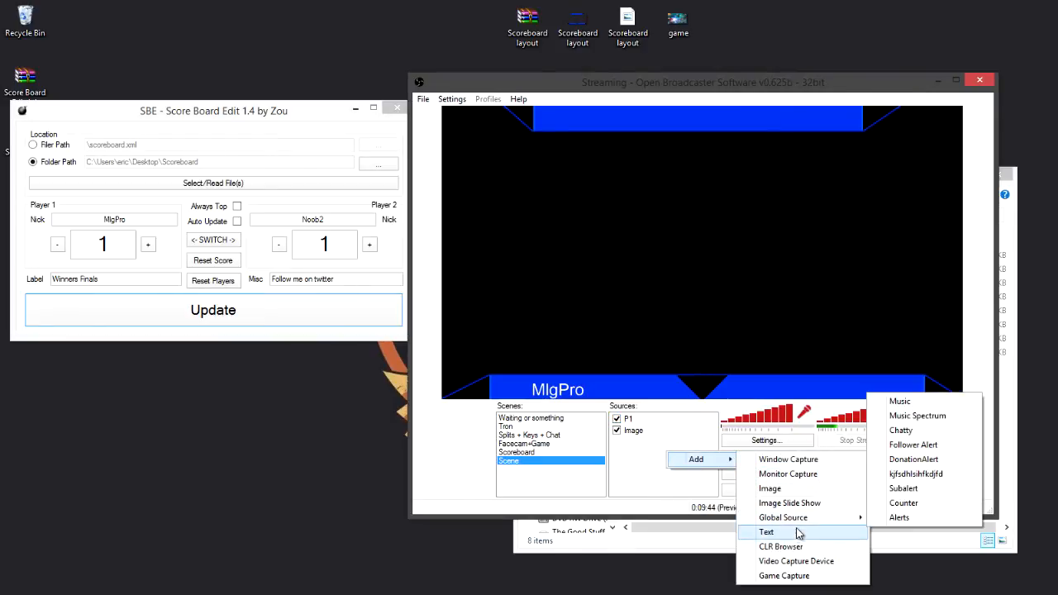
pyautogui.click(793, 532)
pyautogui.write('P1score')
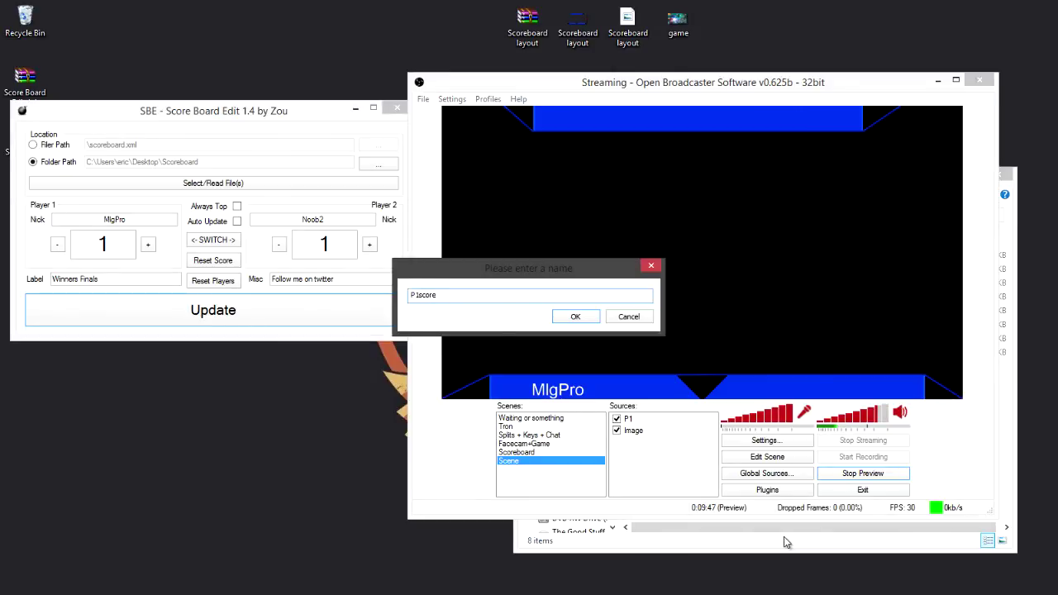
pyautogui.press('Return')
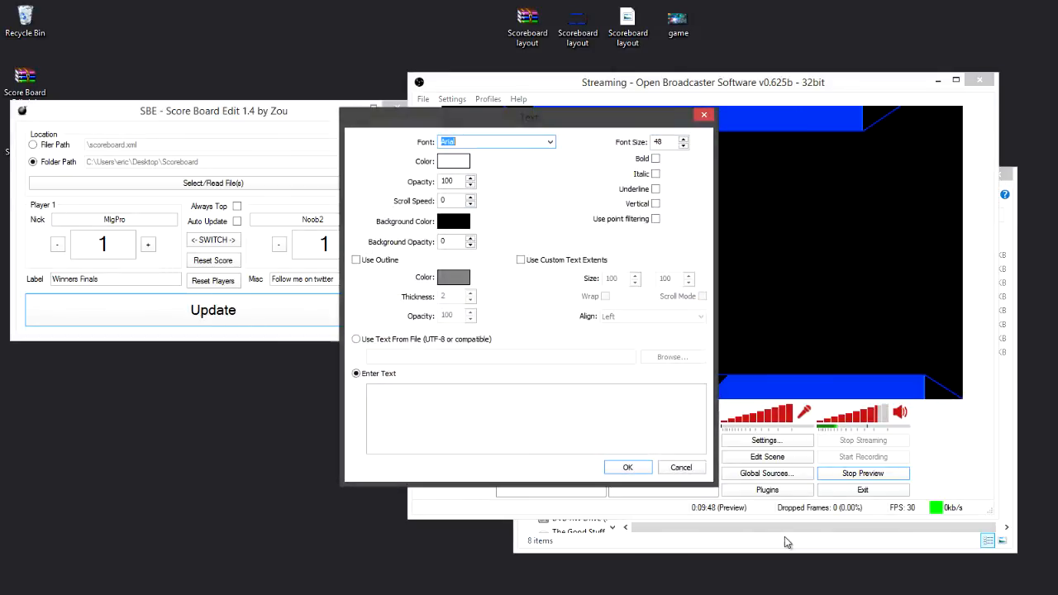
pyautogui.click(446, 340)
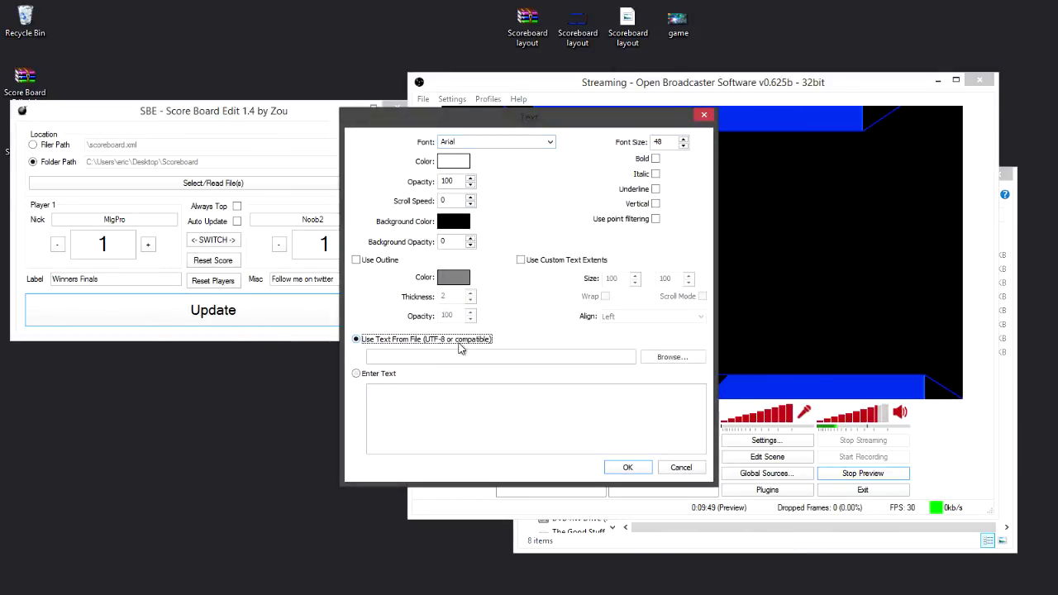
pyautogui.click(672, 357)
pyautogui.click(496, 291)
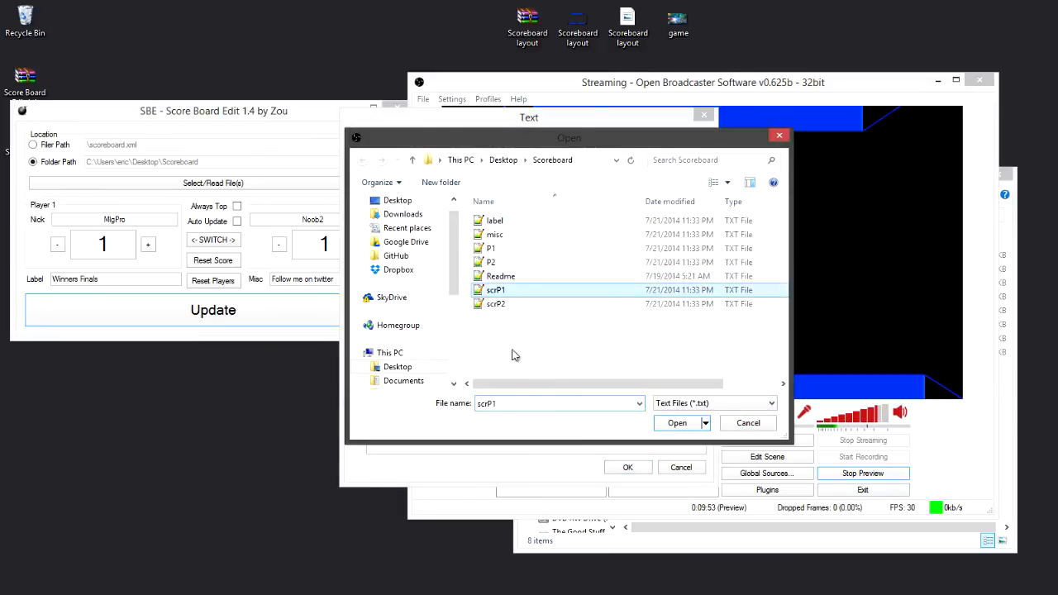
pyautogui.click(668, 425)
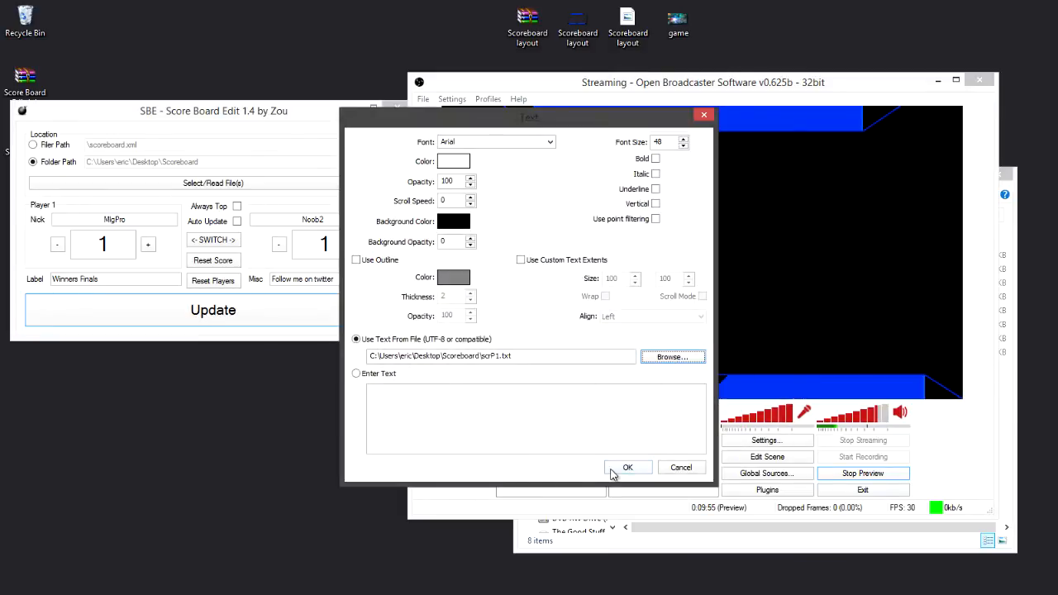
pyautogui.click(622, 468)
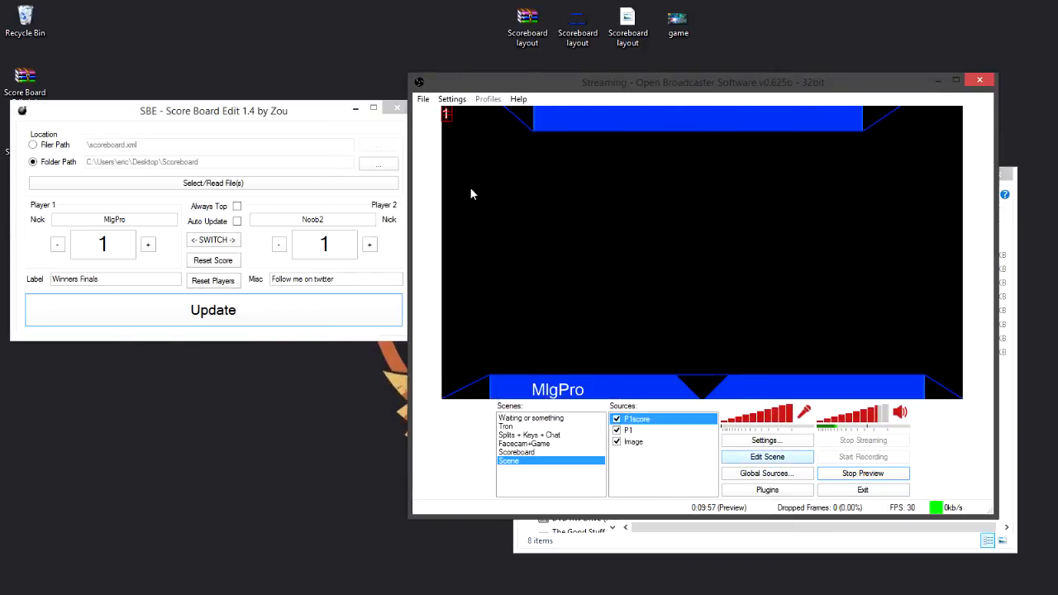
# Enlarge the score text to show 1 beside MlgPro at the lower left.
pyautogui.moveTo(449, 120); pyautogui.dragTo(485, 397)
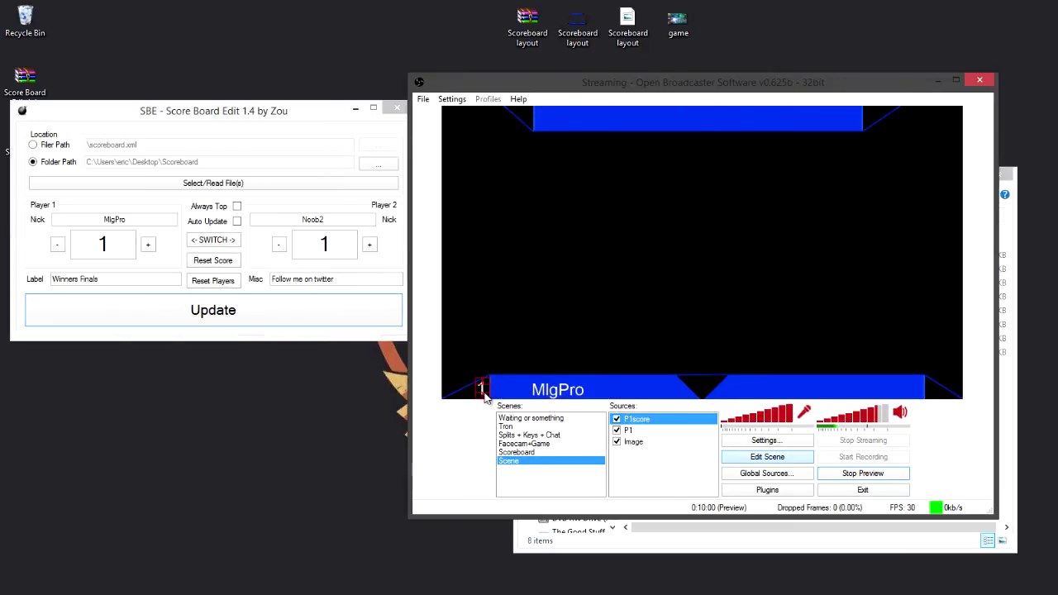
pyautogui.click(780, 460)
pyautogui.click(108, 248)
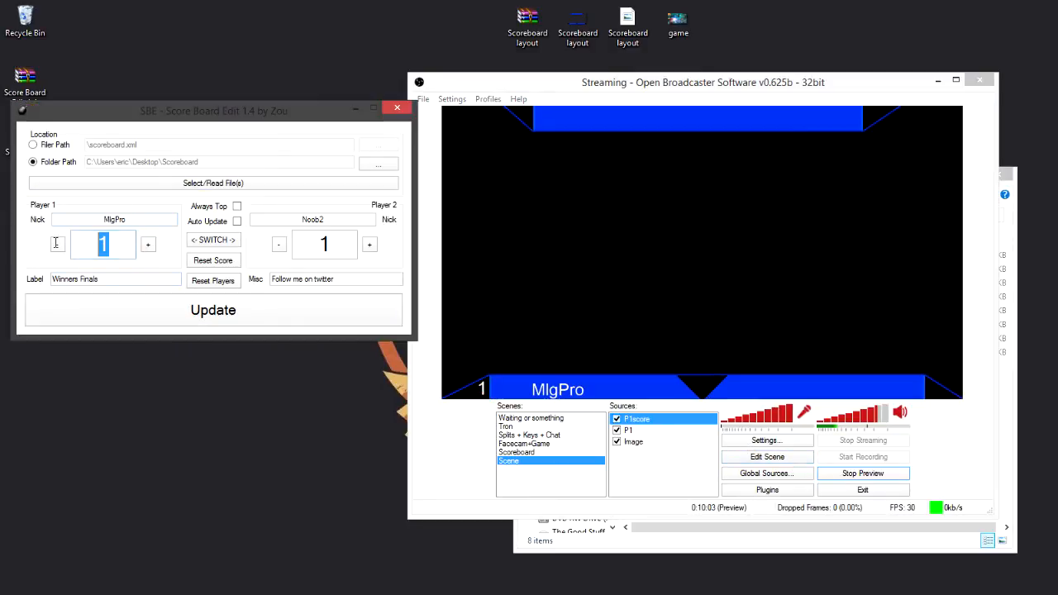
pyautogui.click(188, 310)
# Add a new Text source to the scene named Label.
pyautogui.rightClick(636, 477)
pyautogui.moveTo(666, 480)
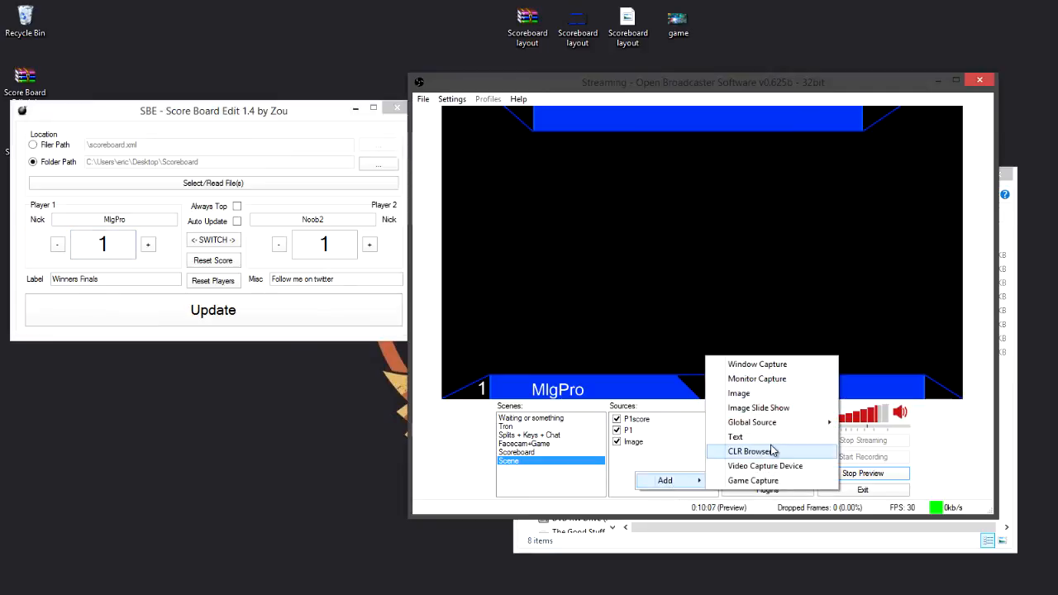
pyautogui.click(748, 437)
pyautogui.press('BackSpace')
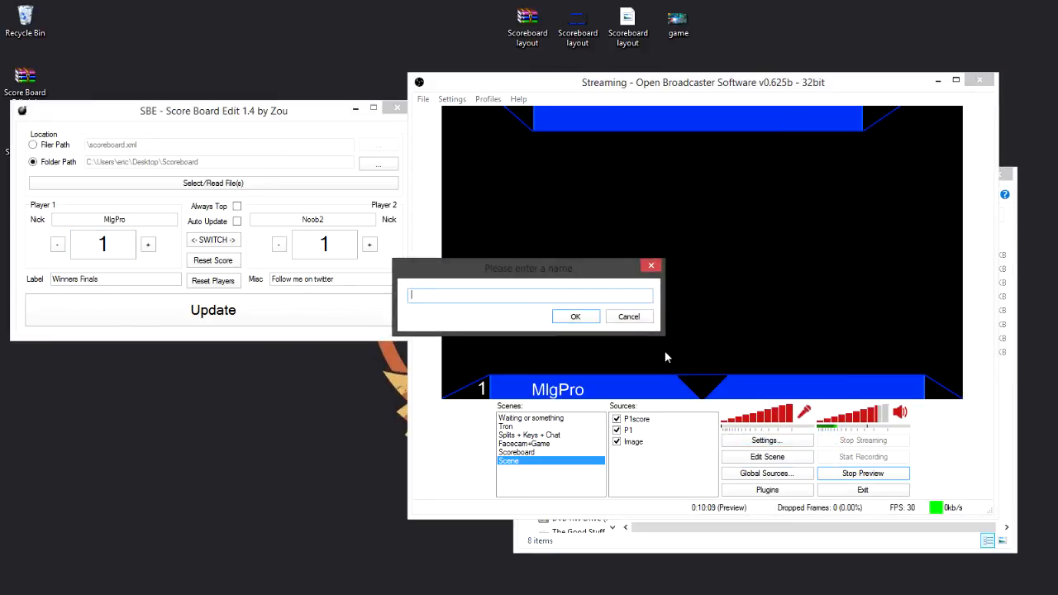
pyautogui.write('Label')
pyautogui.press('Return')
# Make the Label source use text from the label.txt file and finish creating it.
pyautogui.click(455, 339)
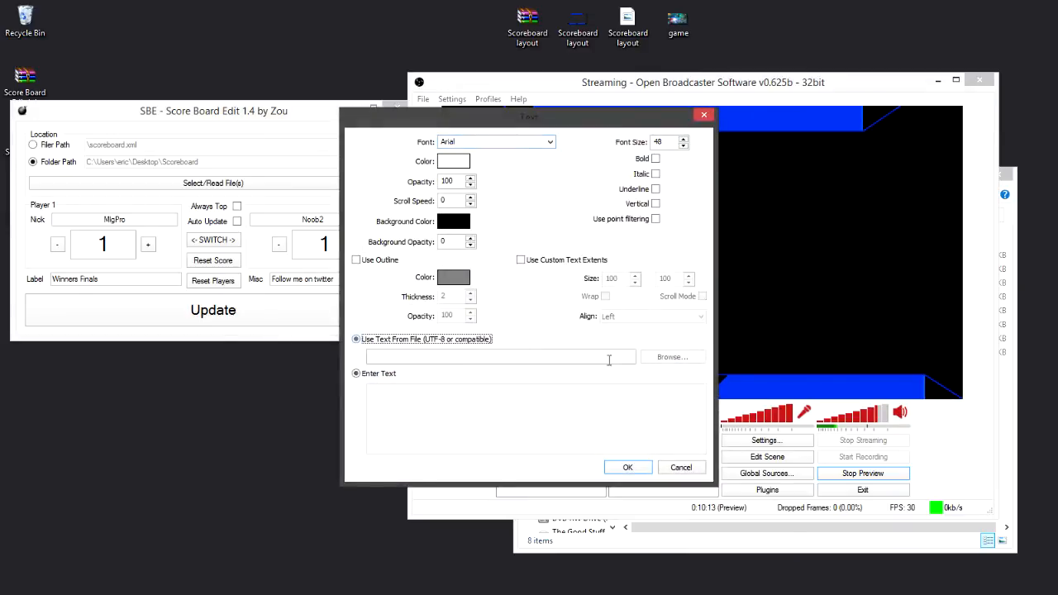
pyautogui.click(672, 356)
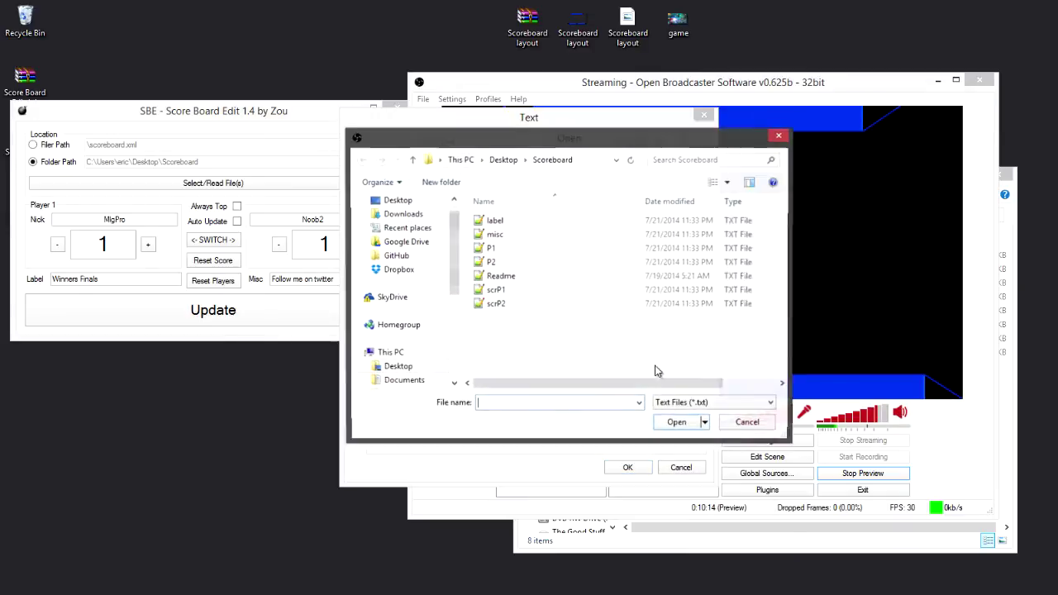
pyautogui.click(522, 225)
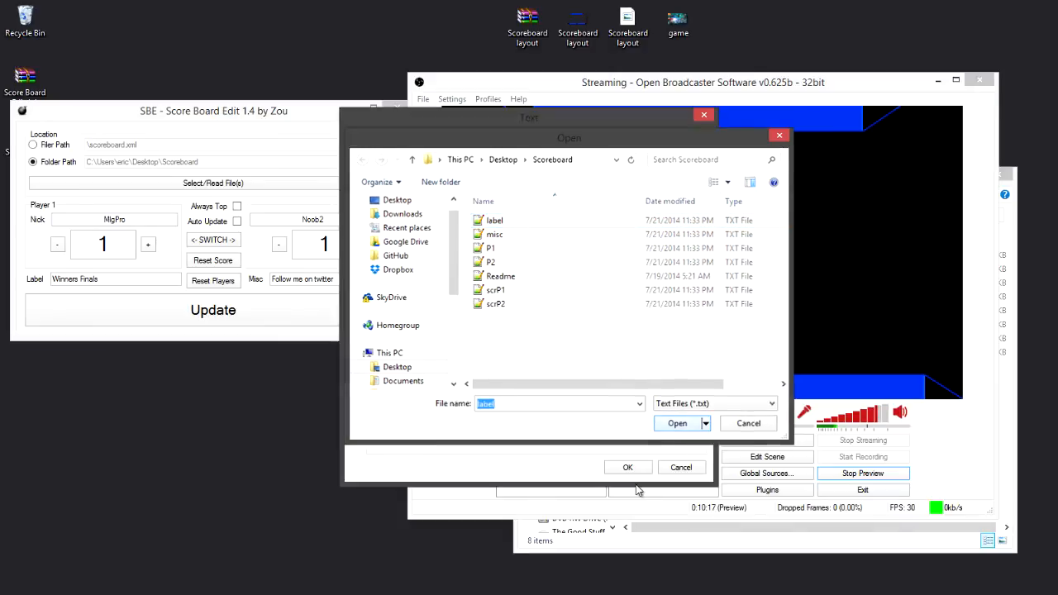
pyautogui.click(676, 422)
pyautogui.click(625, 533)
# Move the Winners Finals label to the centre of the top bar in Edit Scene.
pyautogui.click(781, 459)
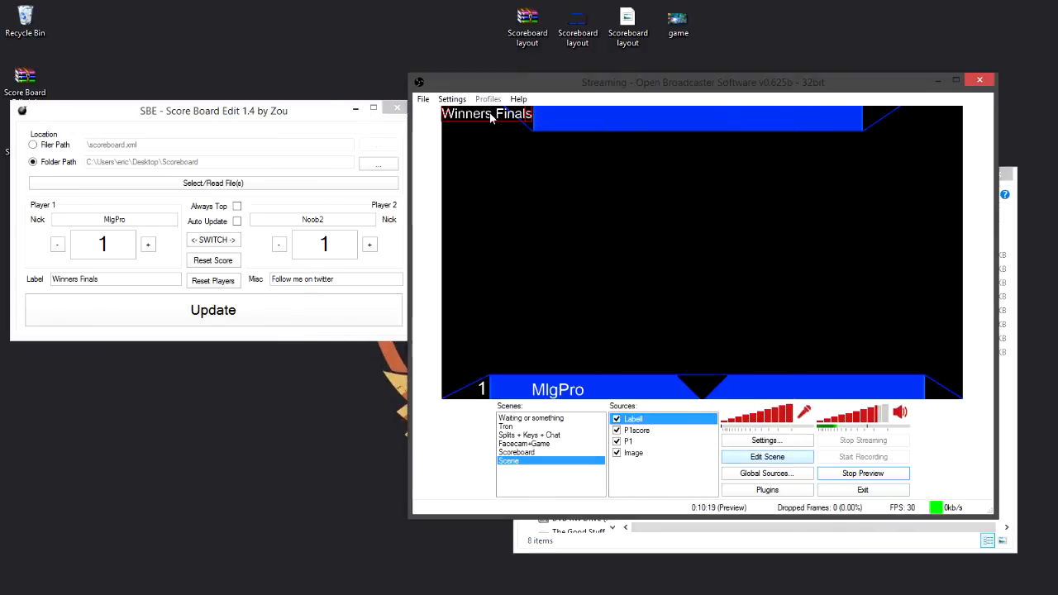
pyautogui.moveTo(491, 114); pyautogui.dragTo(686, 116)
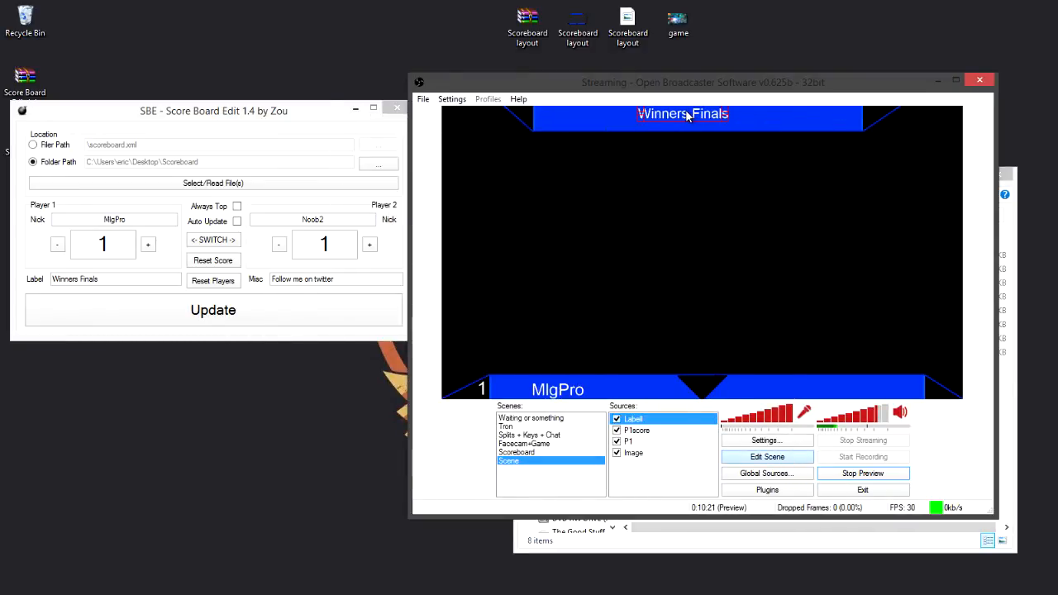
pyautogui.click(779, 456)
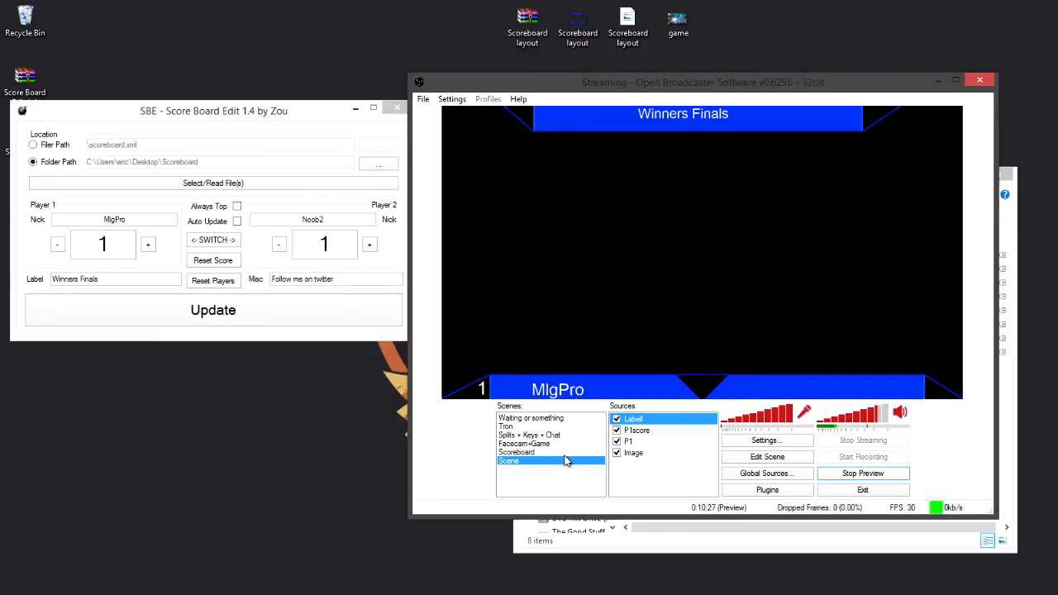
# Switch to the Scoreboard scene and reset both players' scores to 0 on the overlay.
pyautogui.click(564, 454)
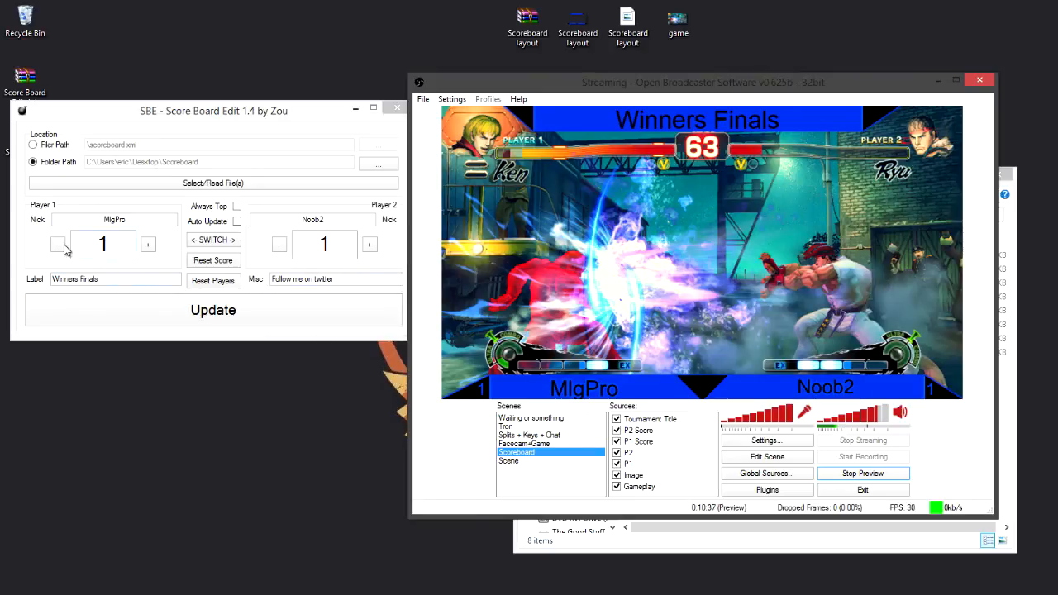
pyautogui.click(225, 261)
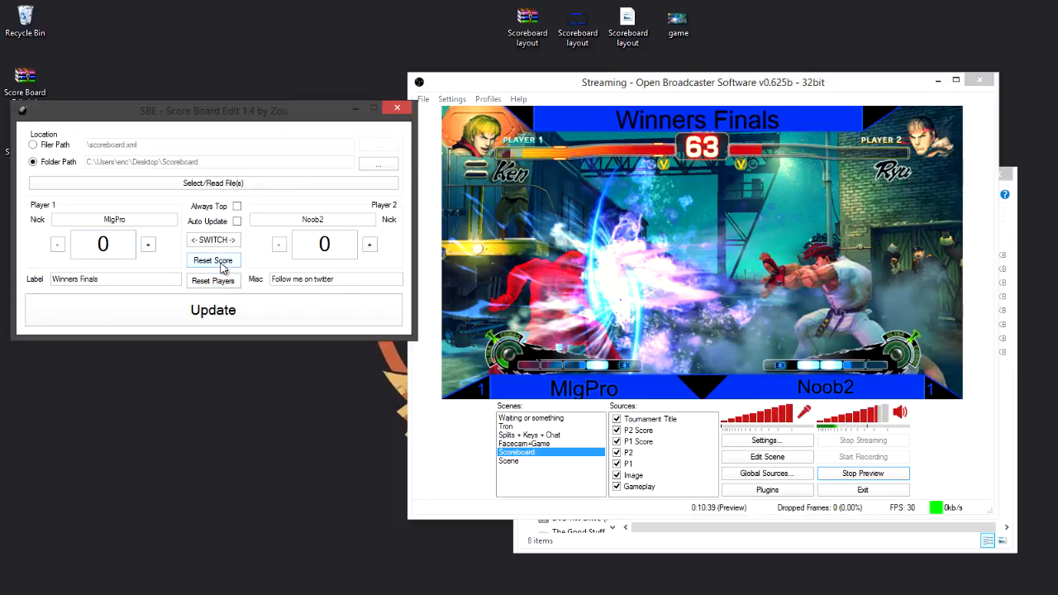
pyautogui.click(235, 312)
# Rename the players to Ken and Ryu and update the overlay.
pyautogui.moveTo(143, 218); pyautogui.dragTo(17, 221)
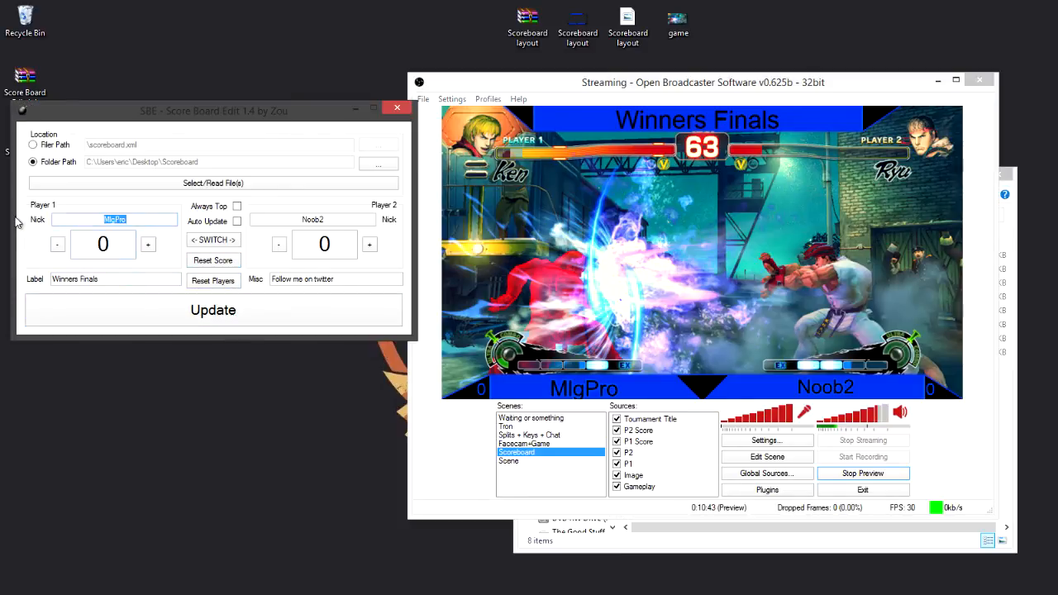
pyautogui.write('J')
pyautogui.moveTo(324, 219); pyautogui.dragTo(254, 228)
pyautogui.write('Ryu')
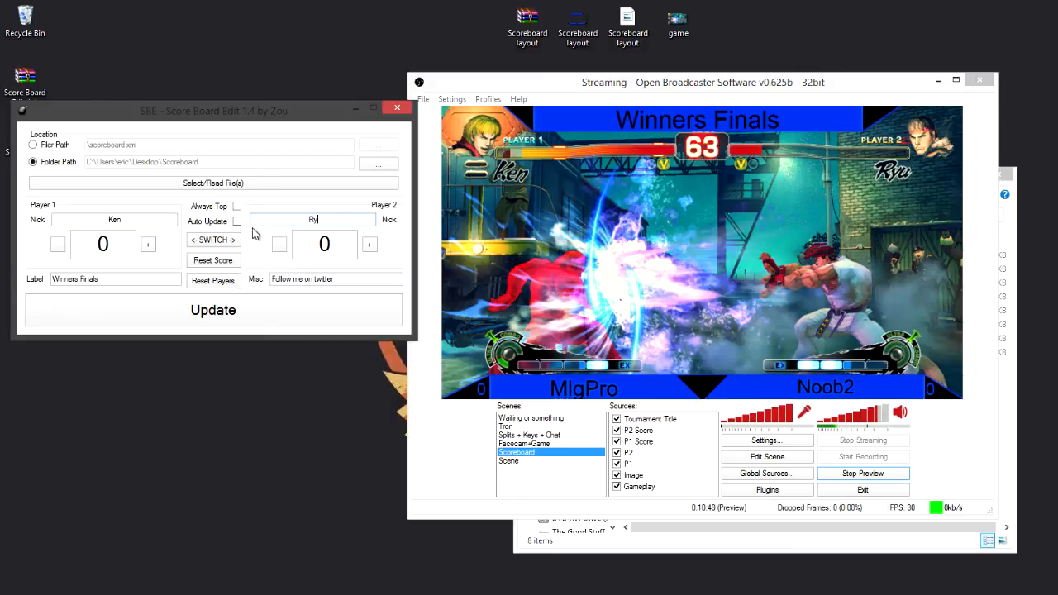
pyautogui.click(233, 314)
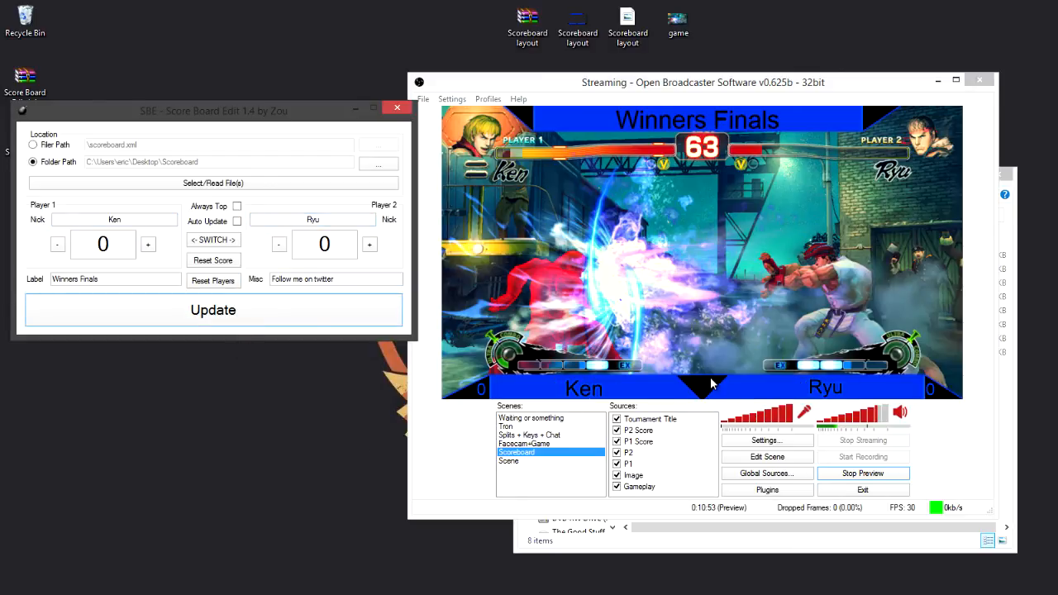